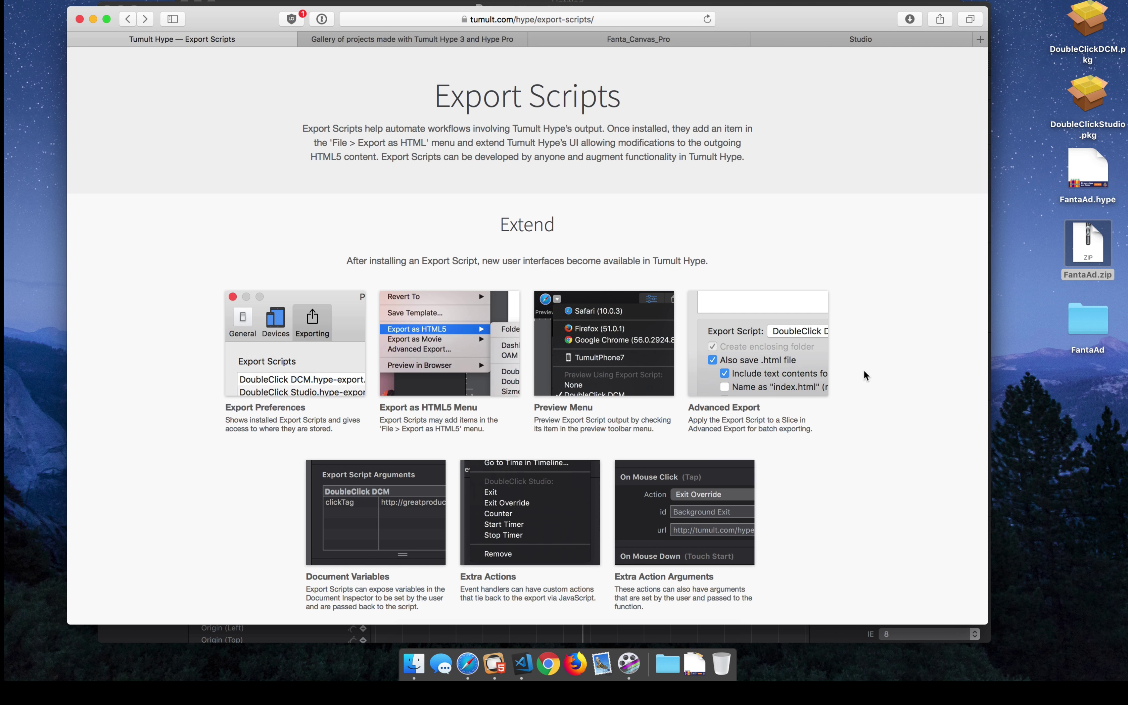
# Scroll the Export Scripts page down to the Download section listing the installer packages
pyautogui.scroll(-10, 864, 375)
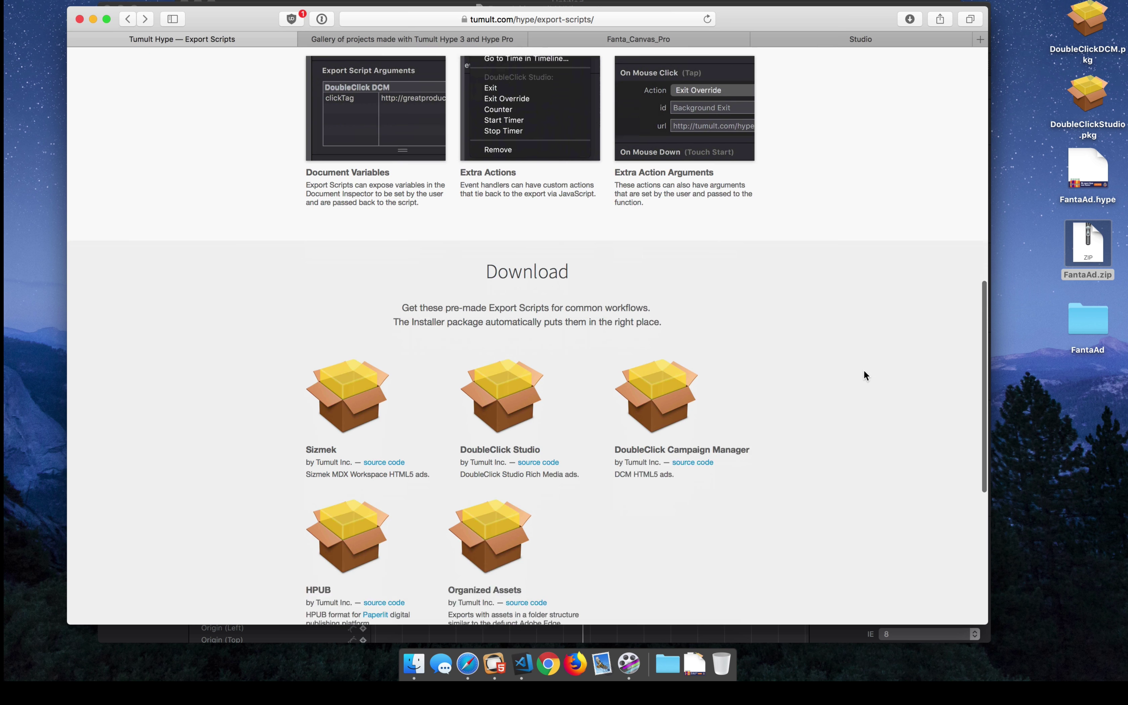
pyautogui.scroll(-2, 864, 372)
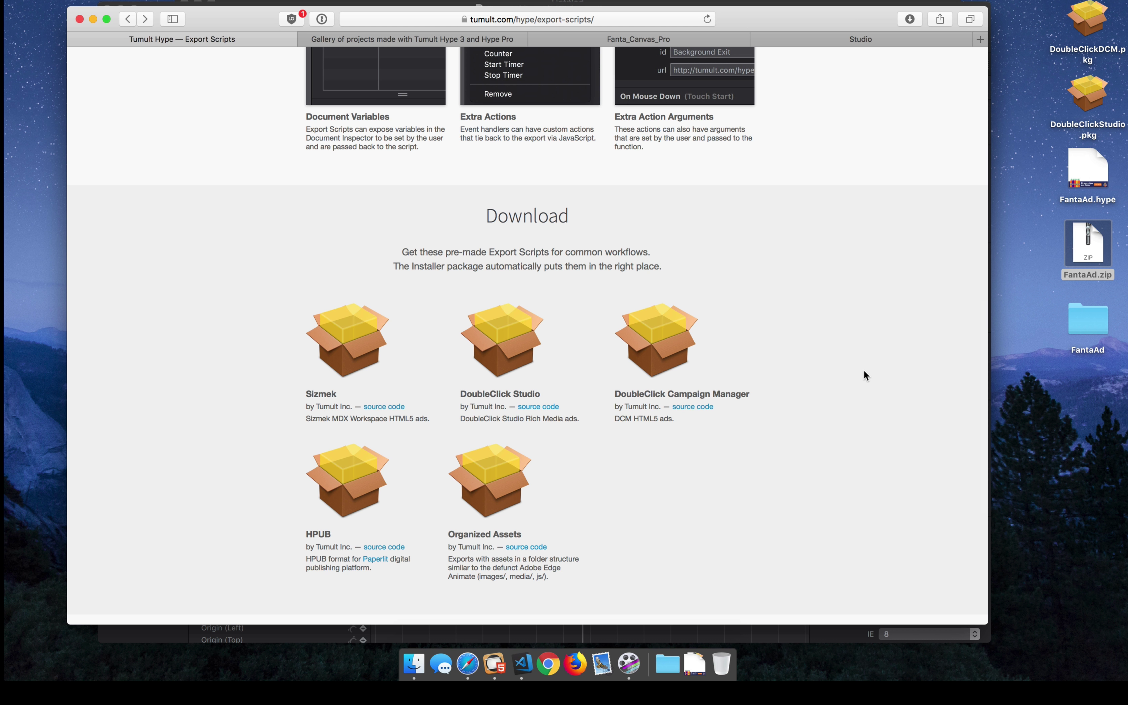
pyautogui.scroll(-3, 863, 371)
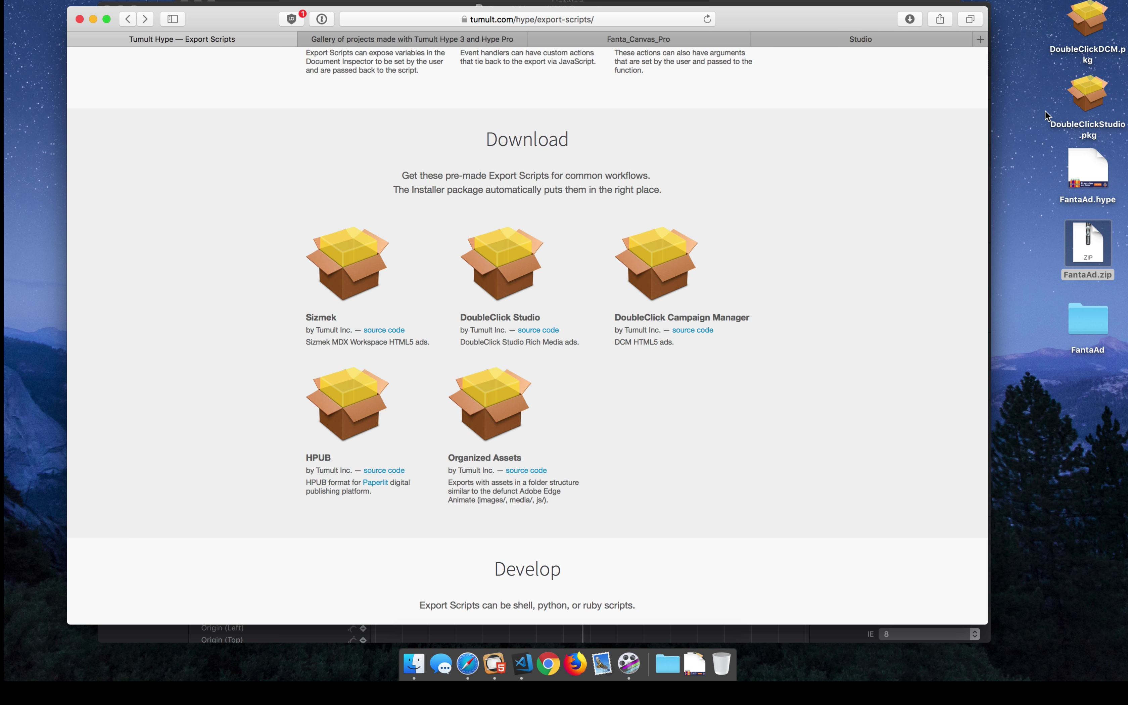
# Install the DoubleClickStudio.pkg export script package and close the installer when it succeeds
pyautogui.click(1091, 100)
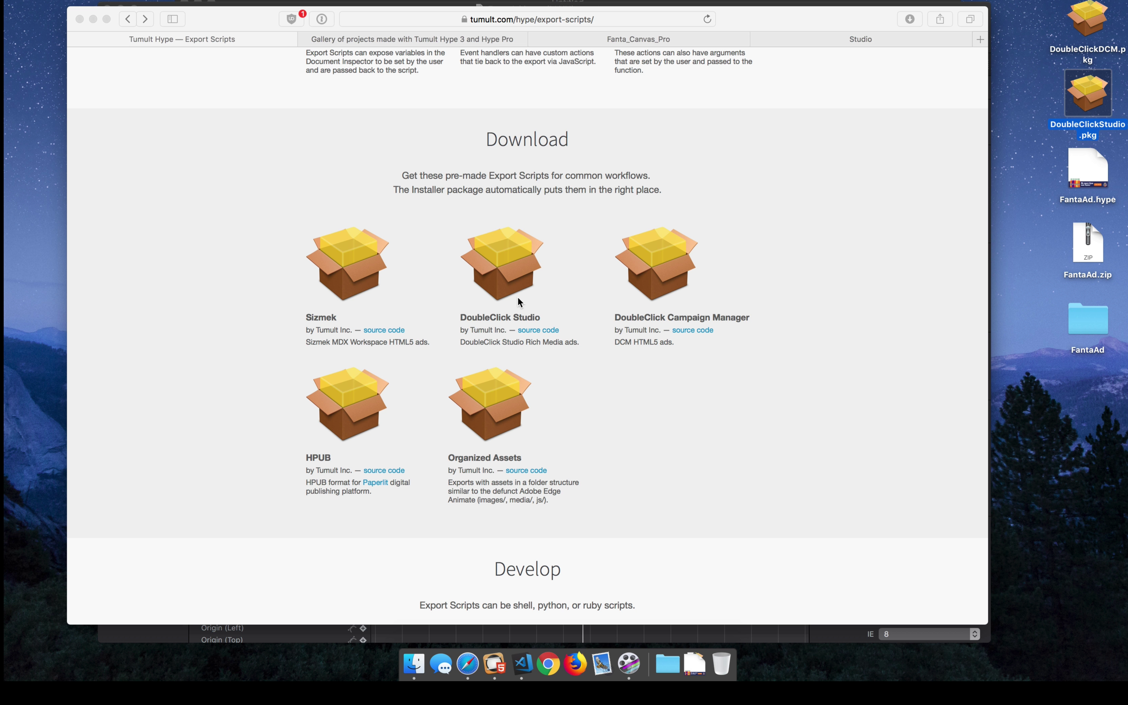
pyautogui.click(892, 302)
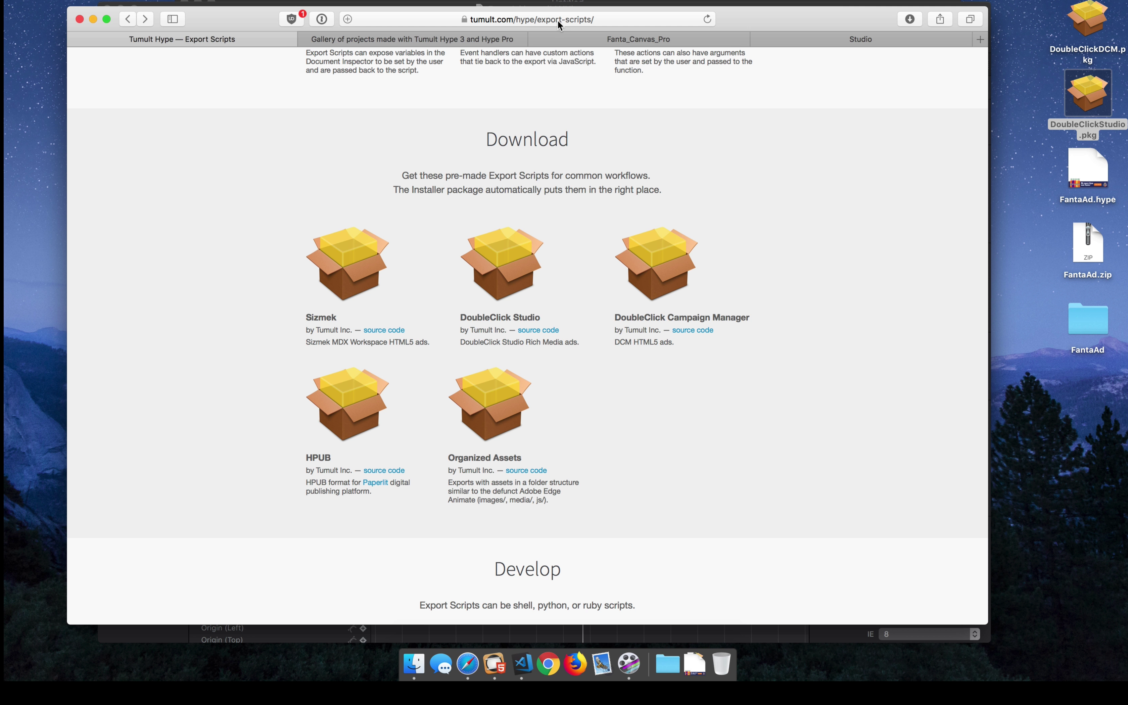
pyautogui.doubleClick(1085, 99)
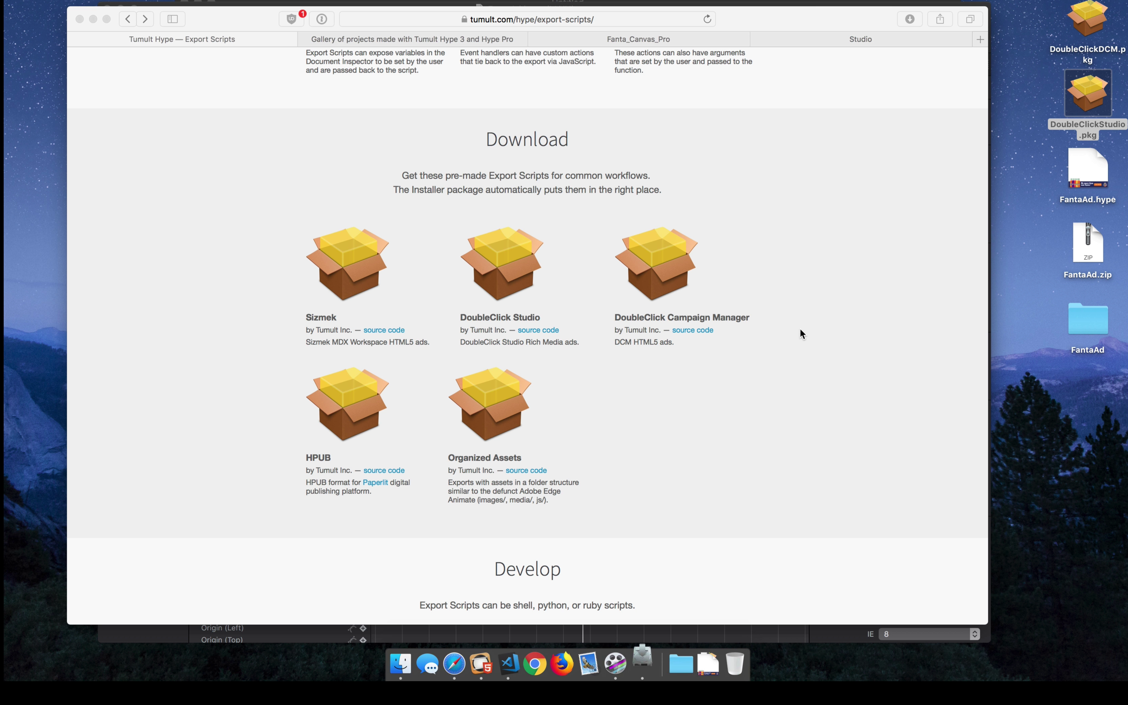
pyautogui.click(726, 410)
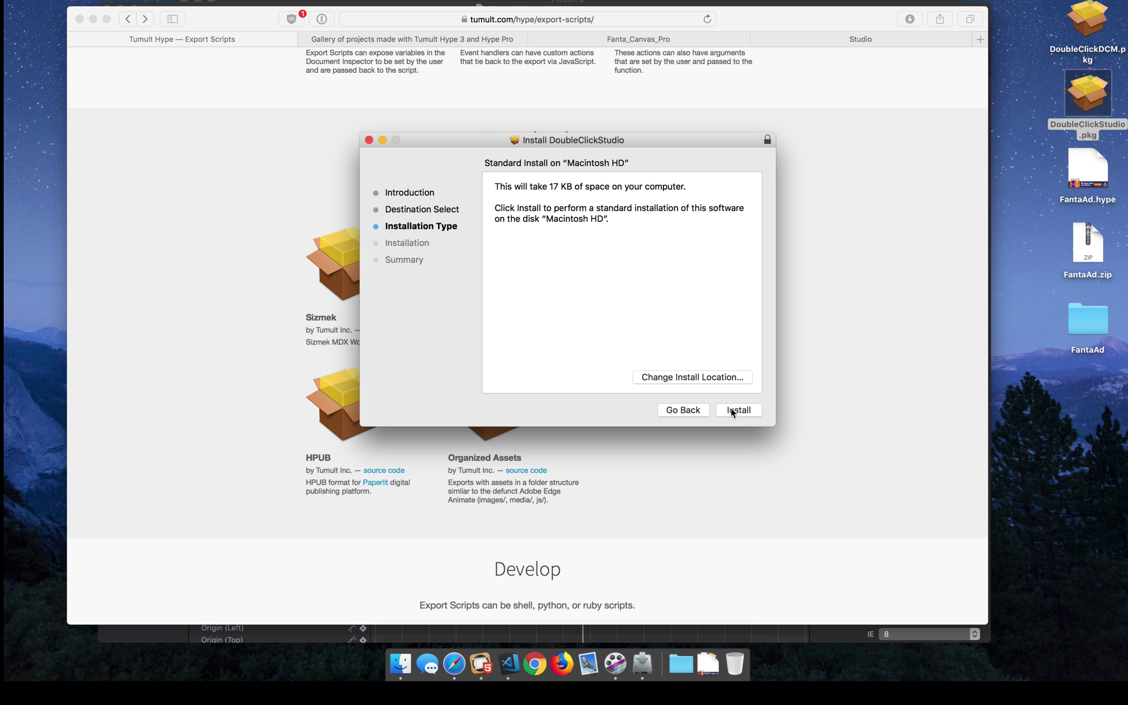
pyautogui.press('XF86AudioMute')
pyautogui.click(731, 409)
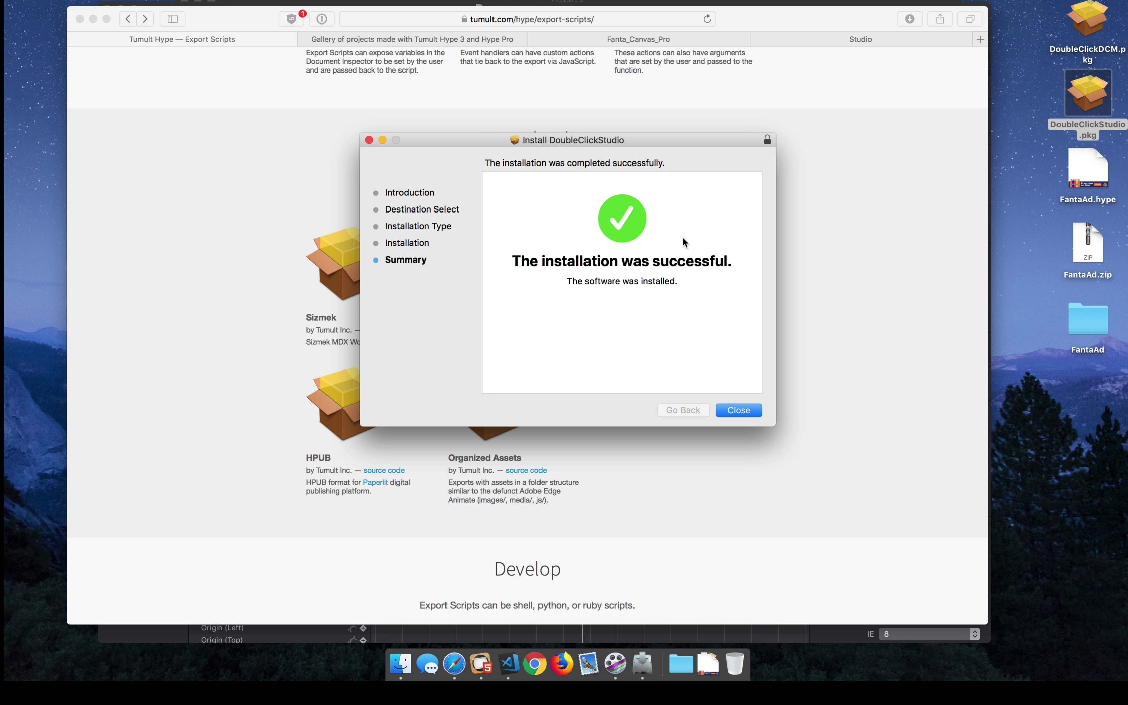
pyautogui.click(742, 411)
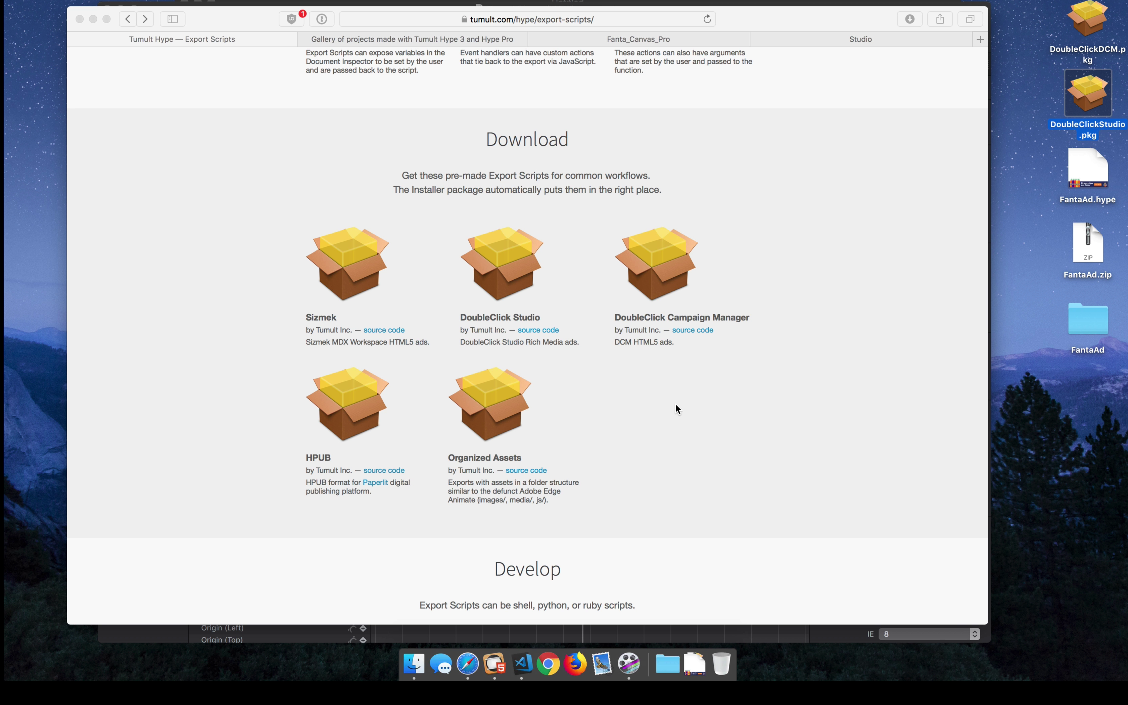
# Open the Fanta Ad example from the Hype gallery in a new Safari tab
pyautogui.click(494, 663)
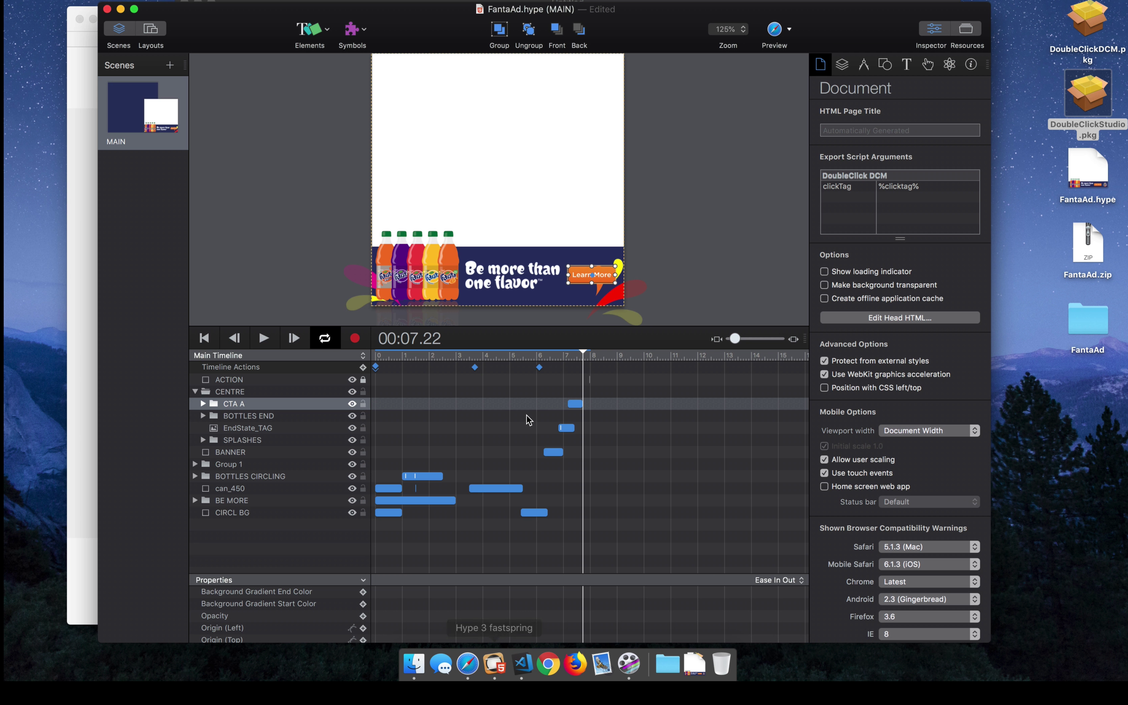
pyautogui.click(467, 663)
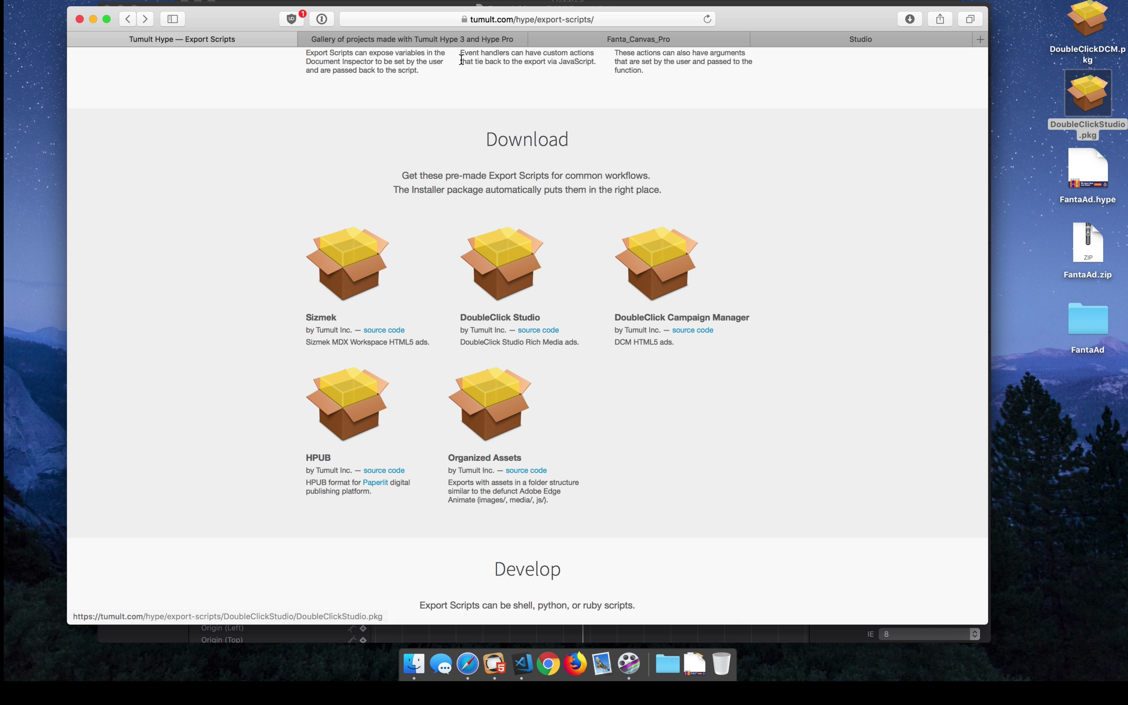
pyautogui.click(466, 41)
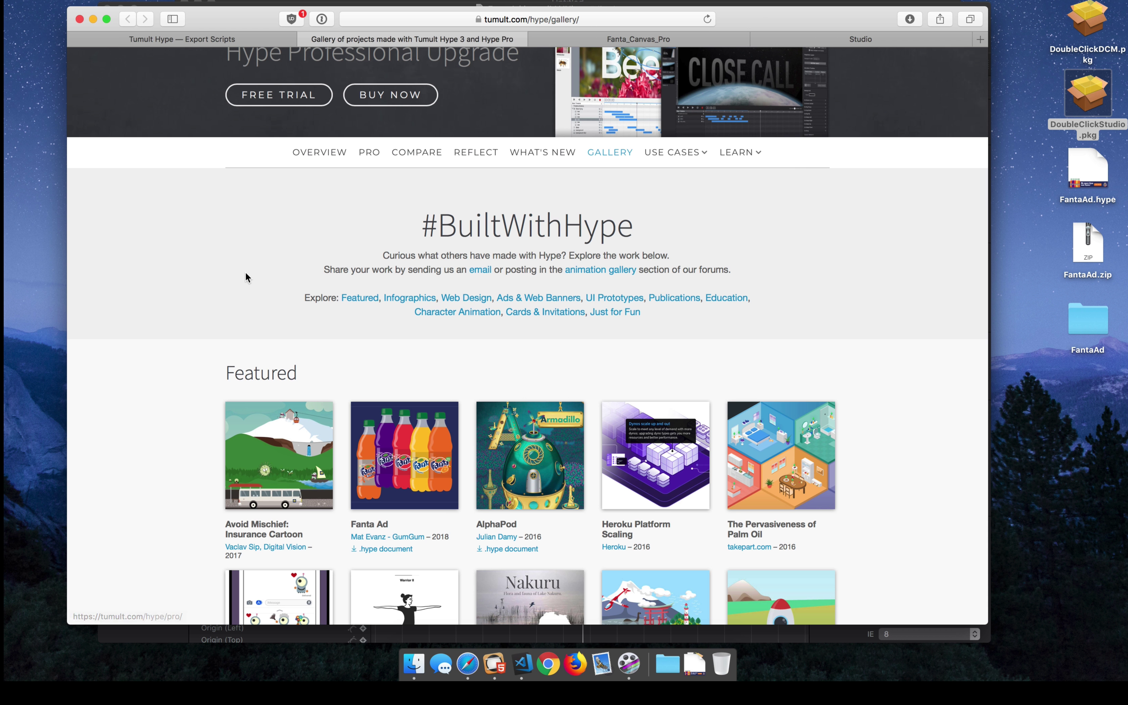
pyautogui.click(399, 474)
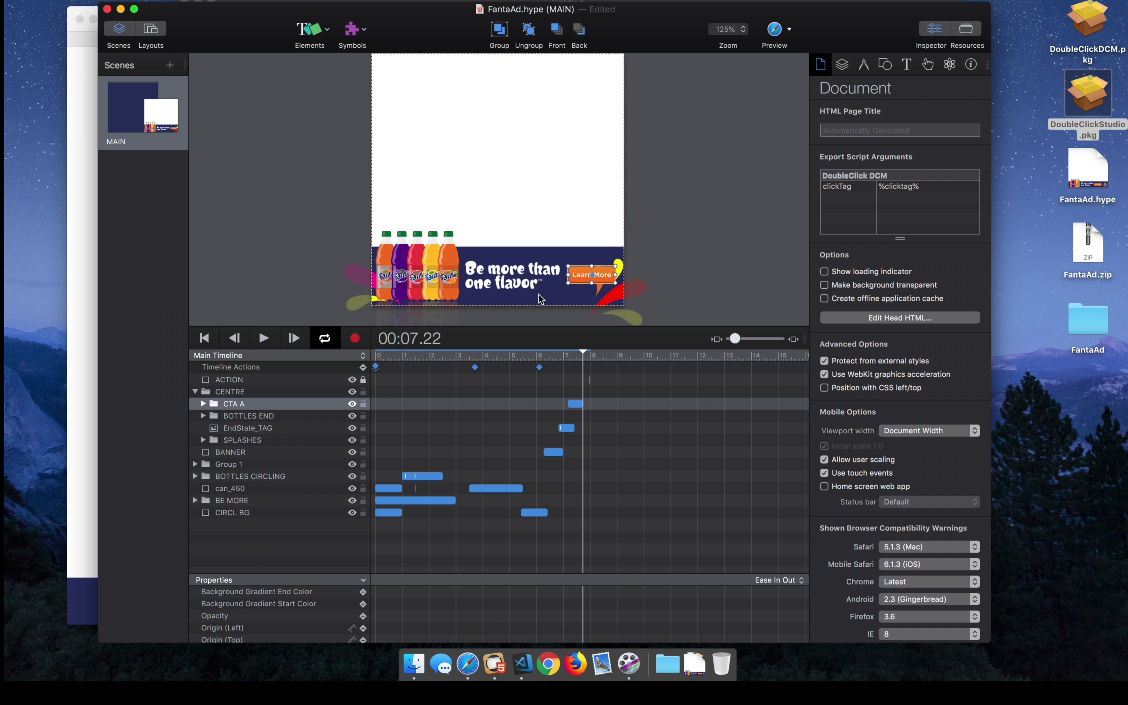
# Confirm the Learn More button's click action is the DoubleClick Studio Exit
pyautogui.click(927, 66)
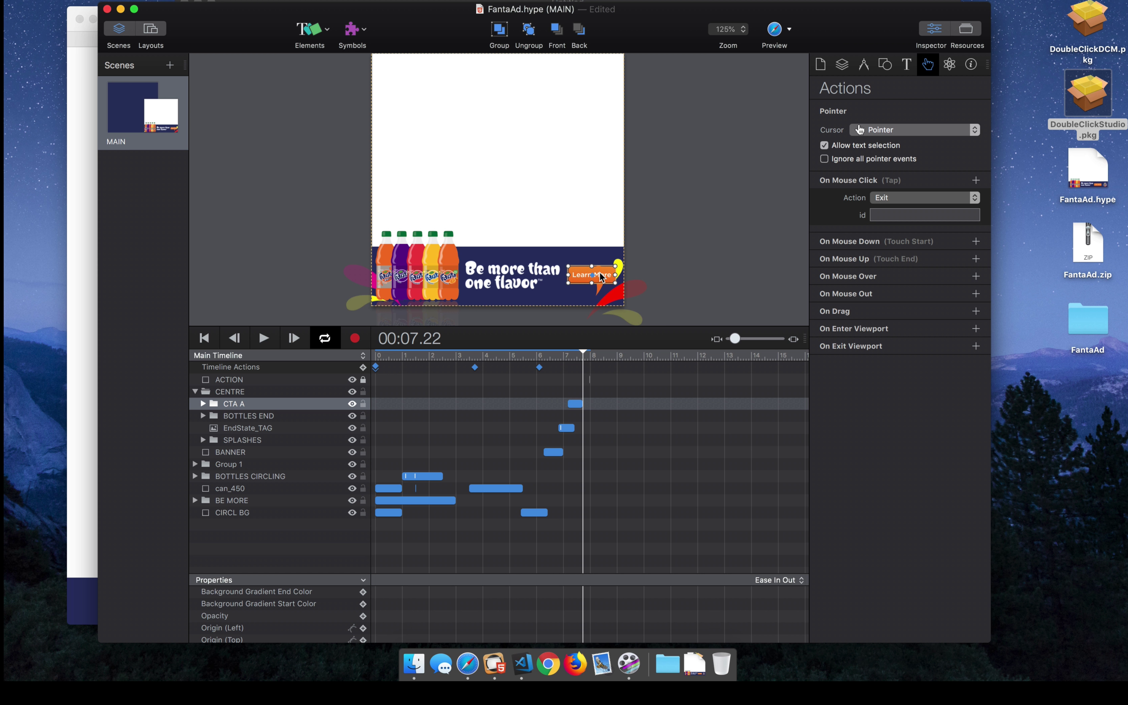
pyautogui.click(908, 199)
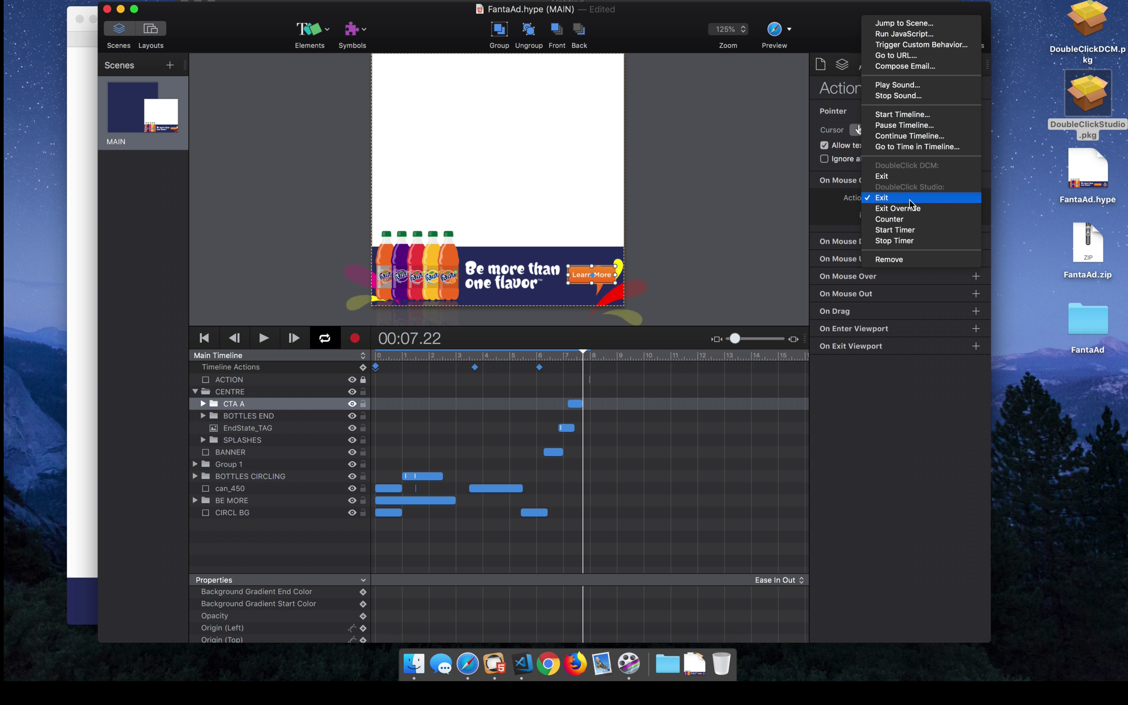
pyautogui.click(925, 198)
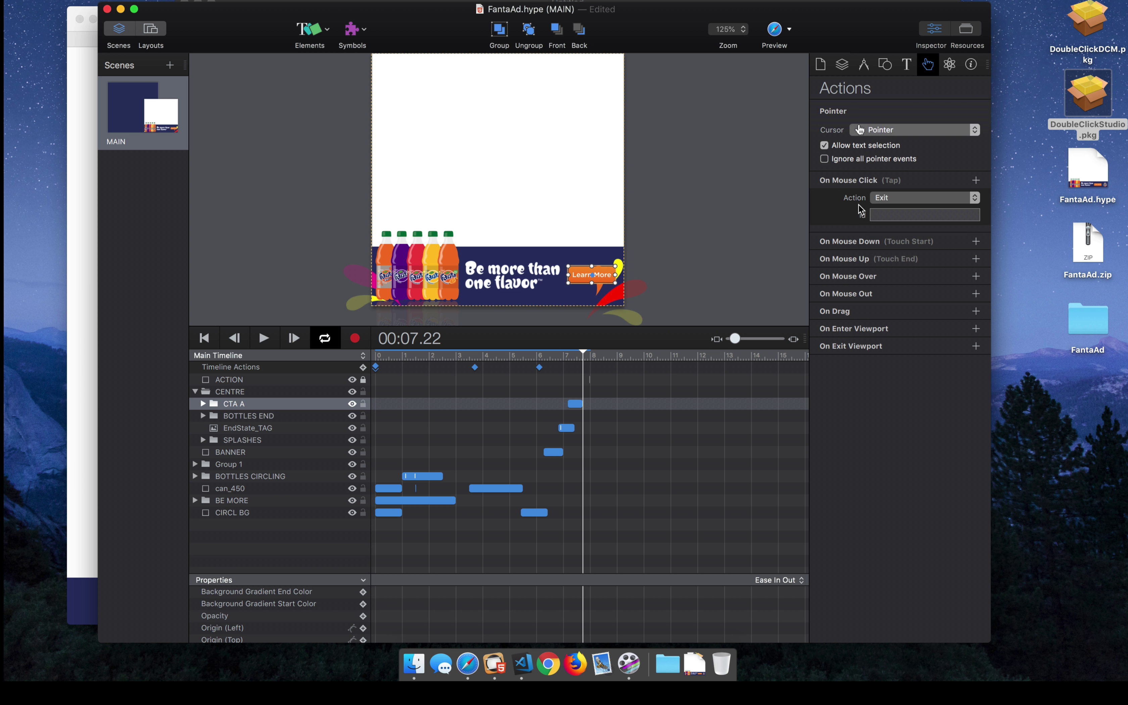
pyautogui.click(745, 215)
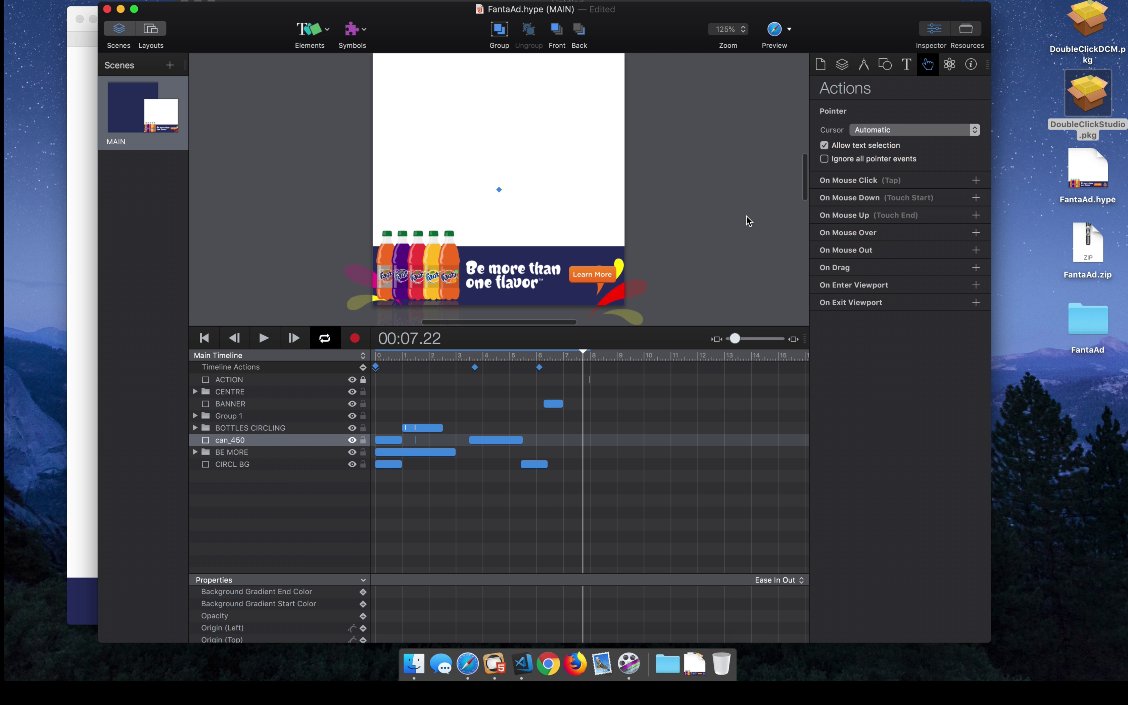
# Choose the DoubleClick Studio export script for previews and preview the ad in Safari
pyautogui.click(788, 29)
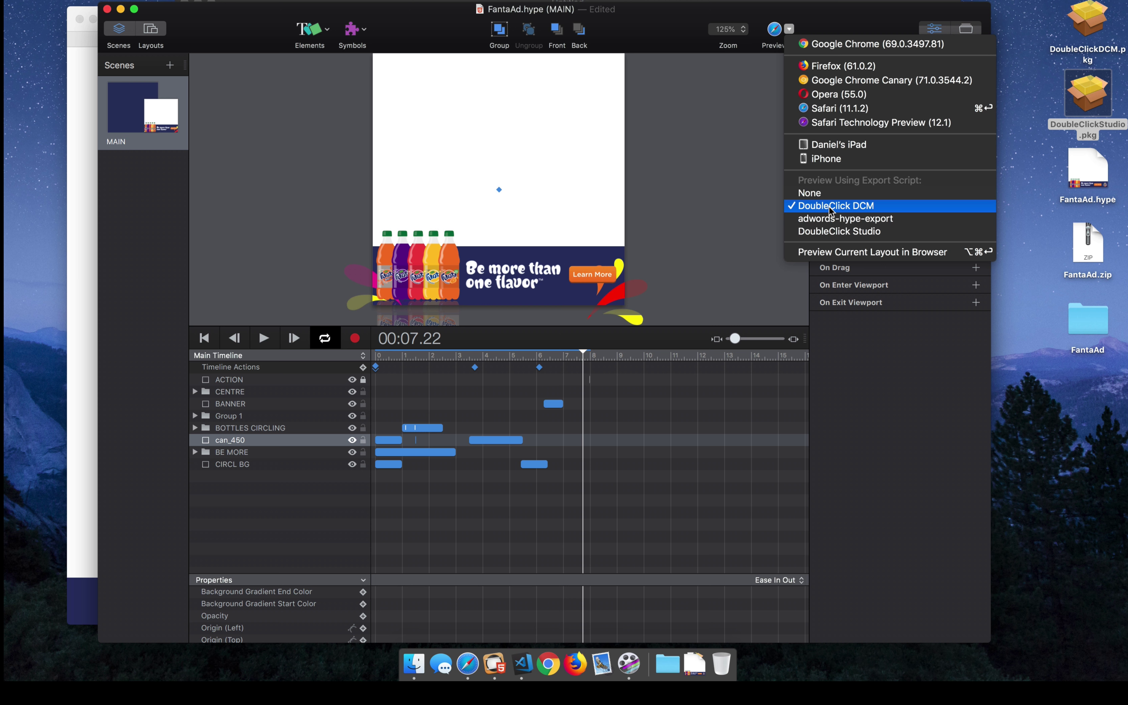
pyautogui.click(866, 230)
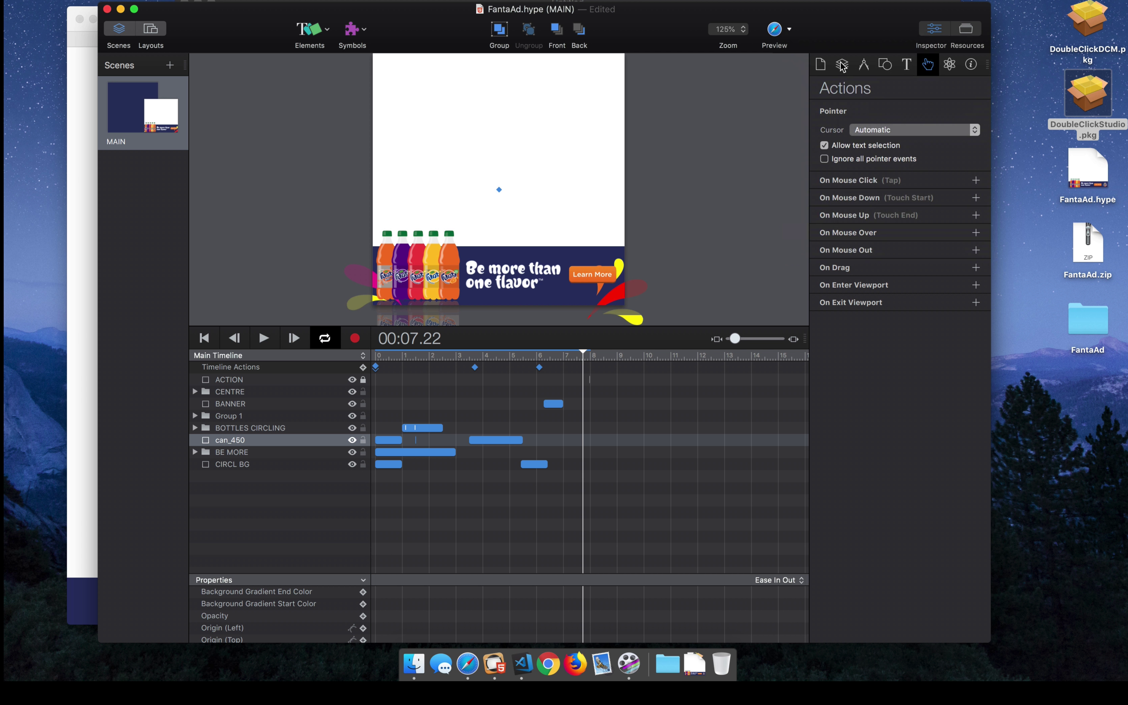
pyautogui.click(790, 30)
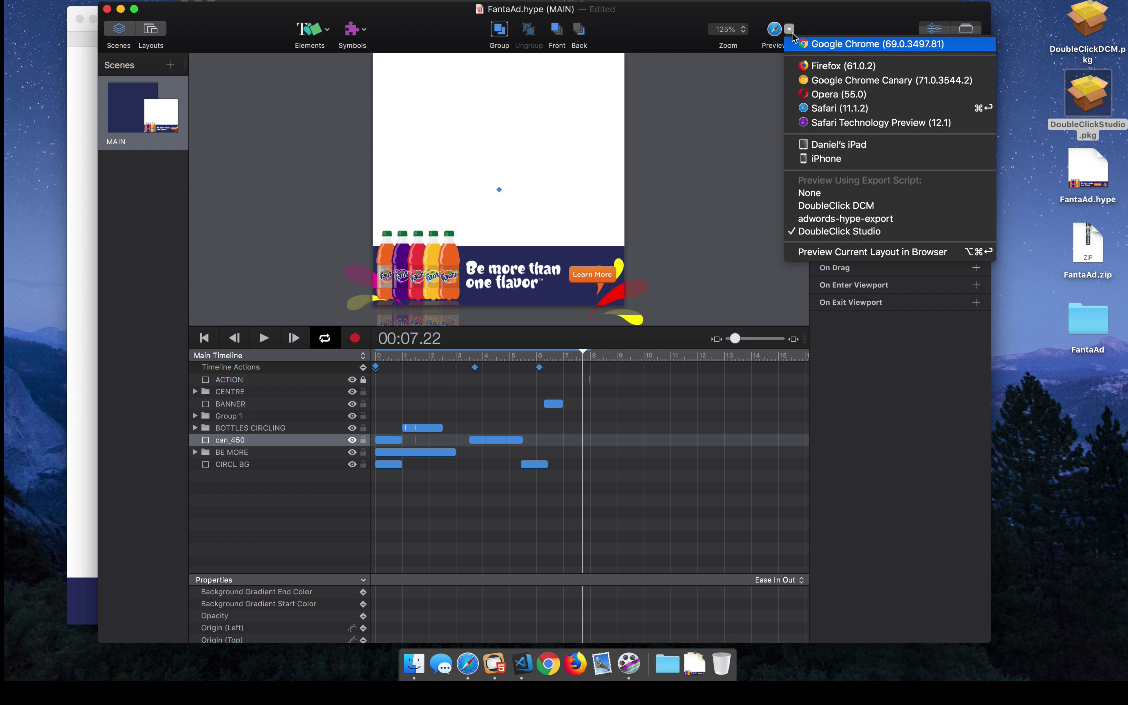
pyautogui.click(834, 110)
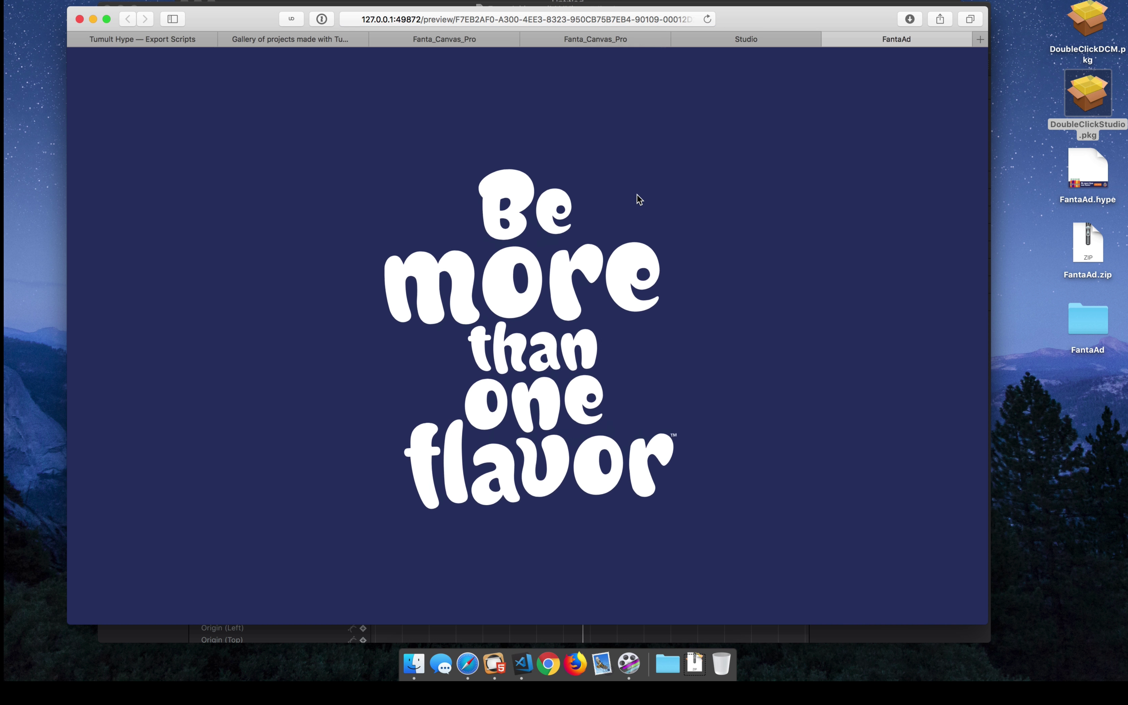
# Inspect the preview's index.html in Web Inspector to confirm the Enabler script loads, then return to FantaAd.hype
pyautogui.press('super+alt+i')
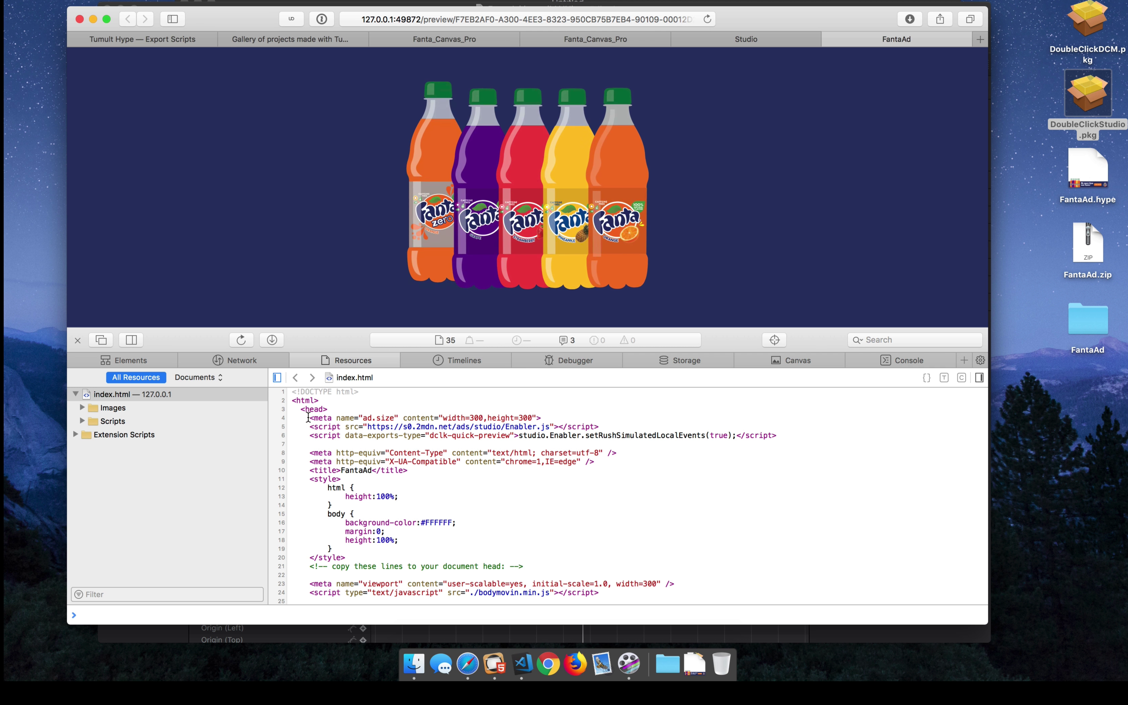
pyautogui.moveTo(308, 418); pyautogui.dragTo(552, 418)
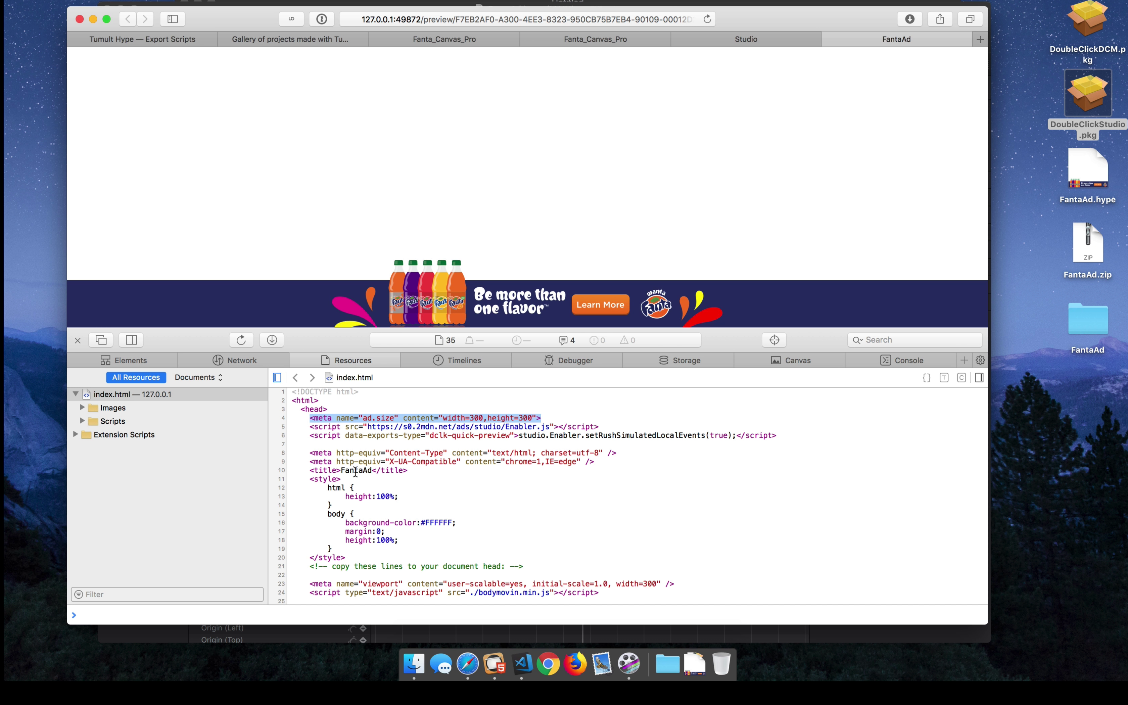
pyautogui.scroll(-10, 355, 471)
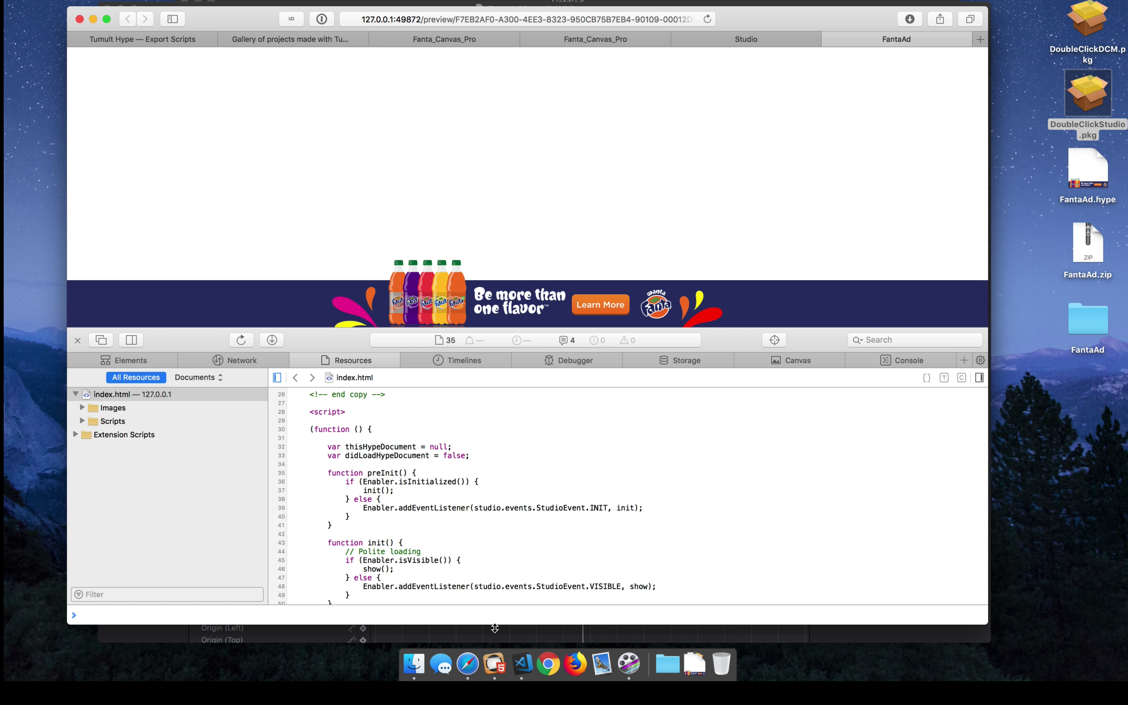
pyautogui.click(494, 663)
# Export the ad for DoubleClick Studio as FantaAd.zip on the Desktop, replacing the old file
pyautogui.click(309, 174)
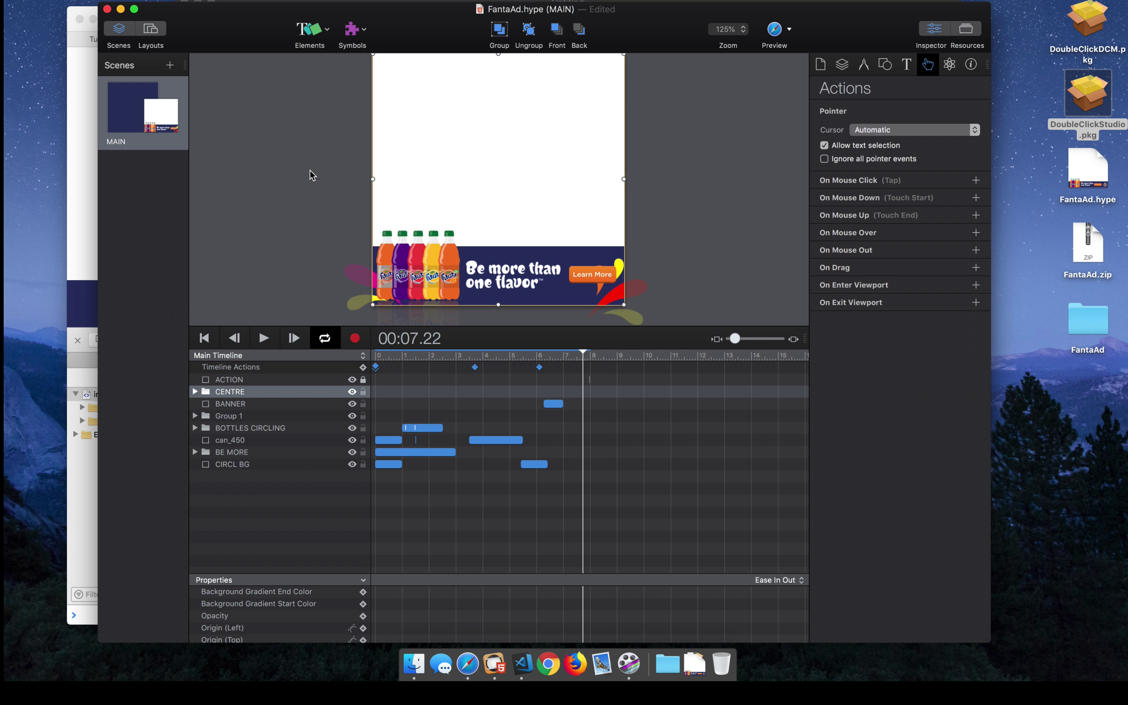
pyautogui.click(84, 0)
pyautogui.moveTo(164, 188)
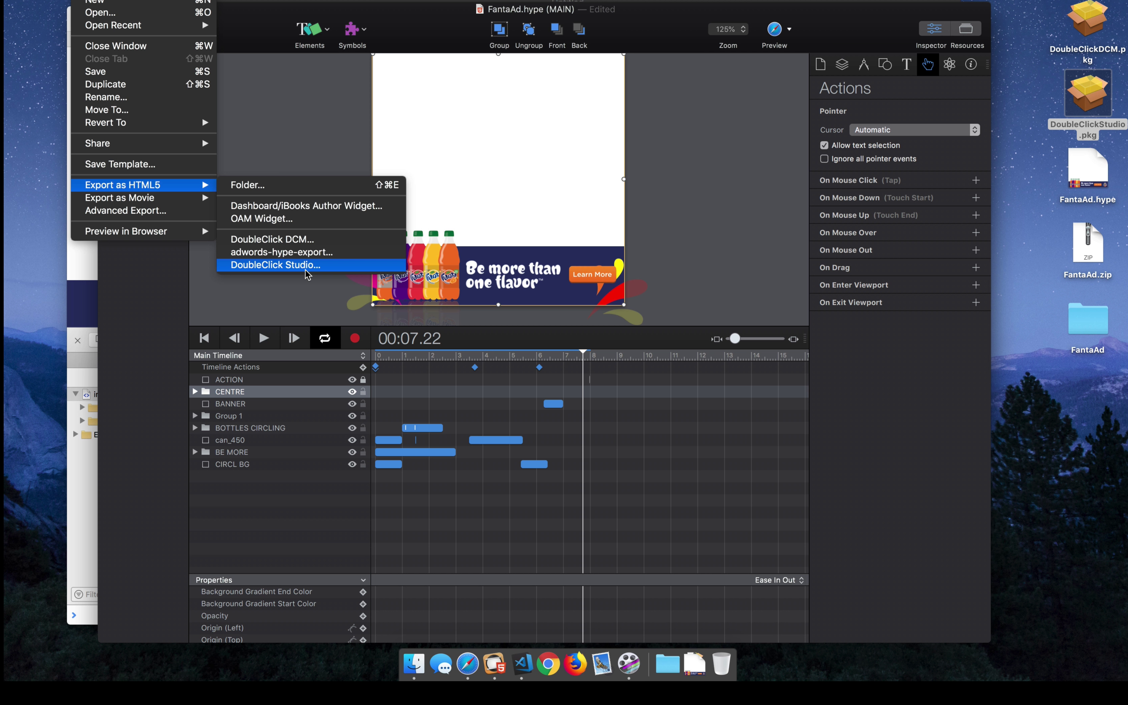
pyautogui.click(313, 265)
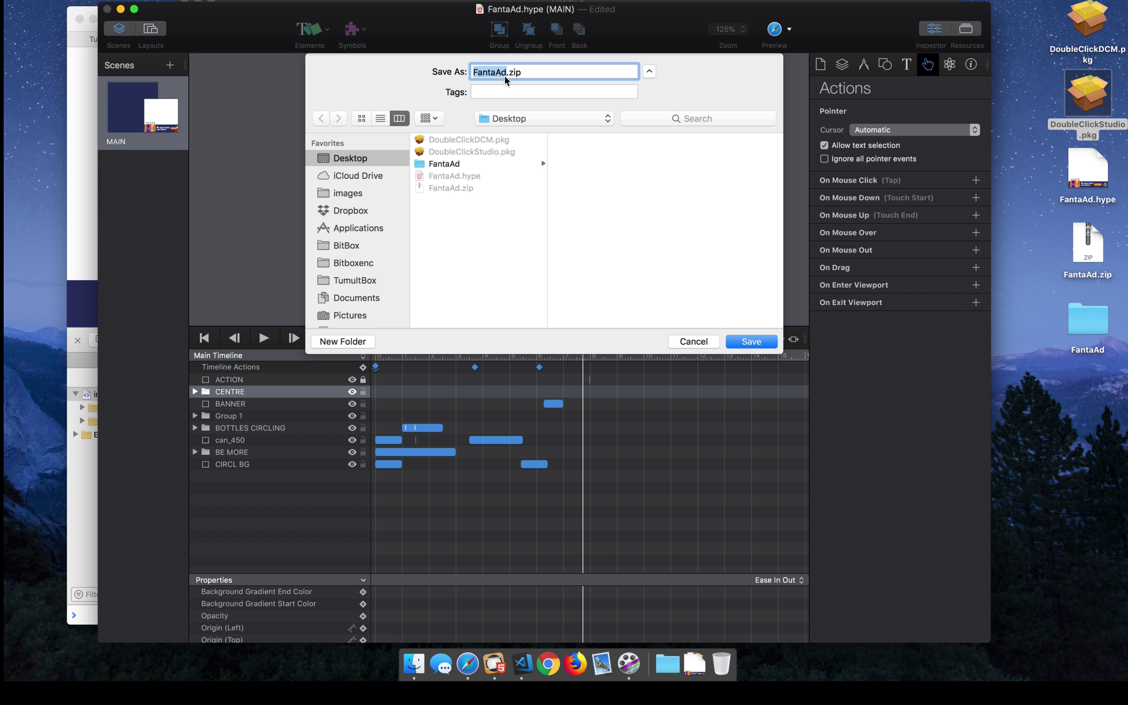
pyautogui.click(752, 342)
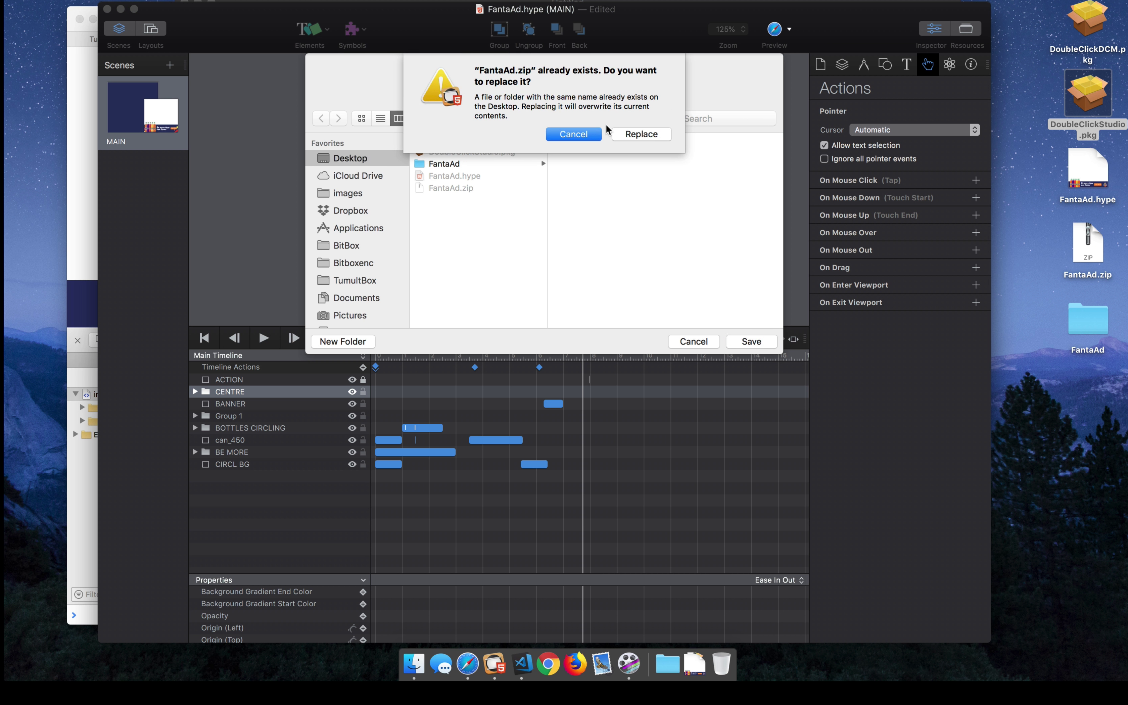
pyautogui.click(654, 132)
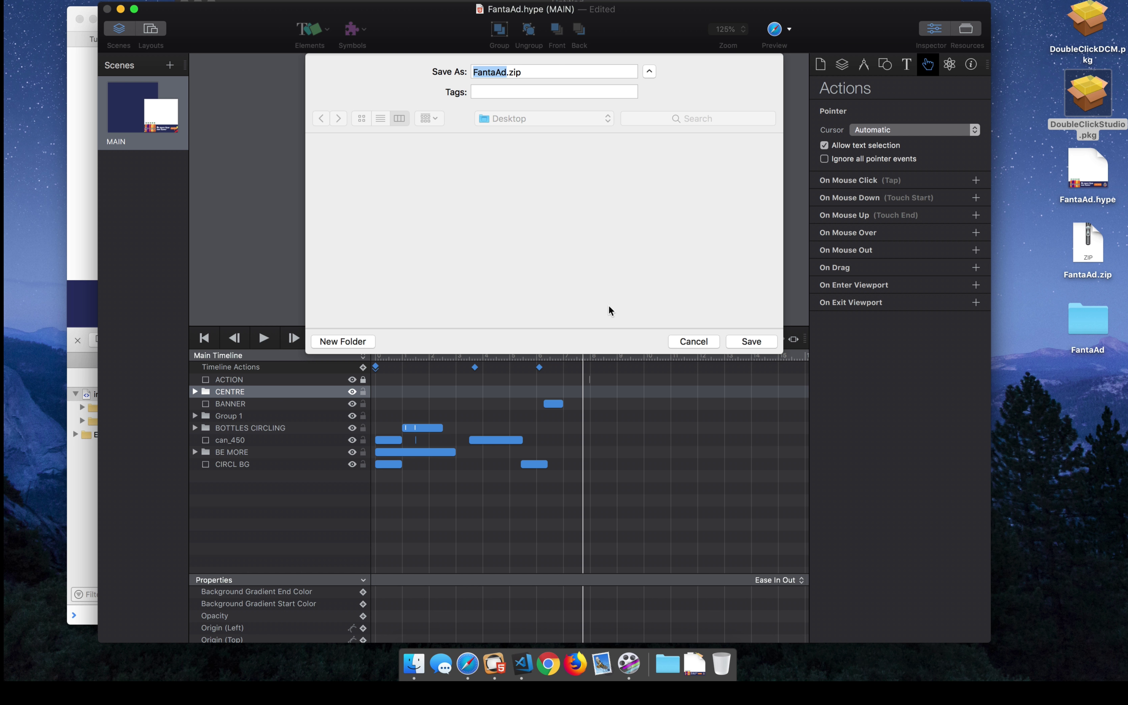
pyautogui.click(469, 668)
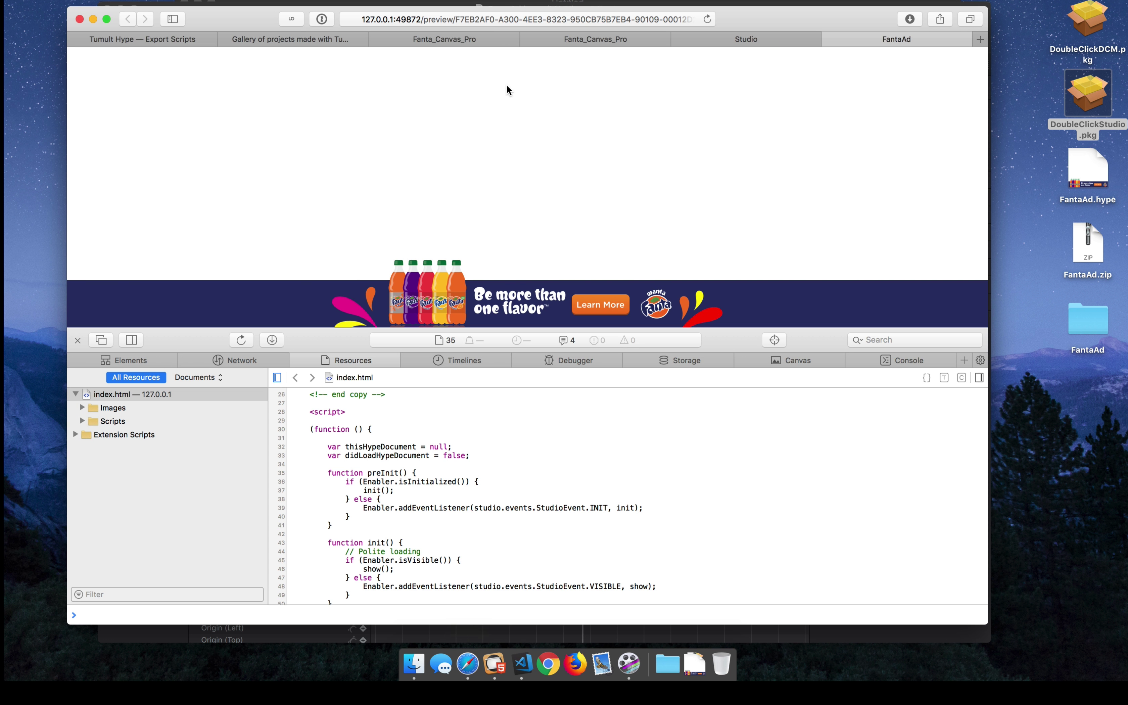
# Start a new Studio creative for advertiser Fanta, campaign Fanta2018, named Banner300
pyautogui.click(699, 38)
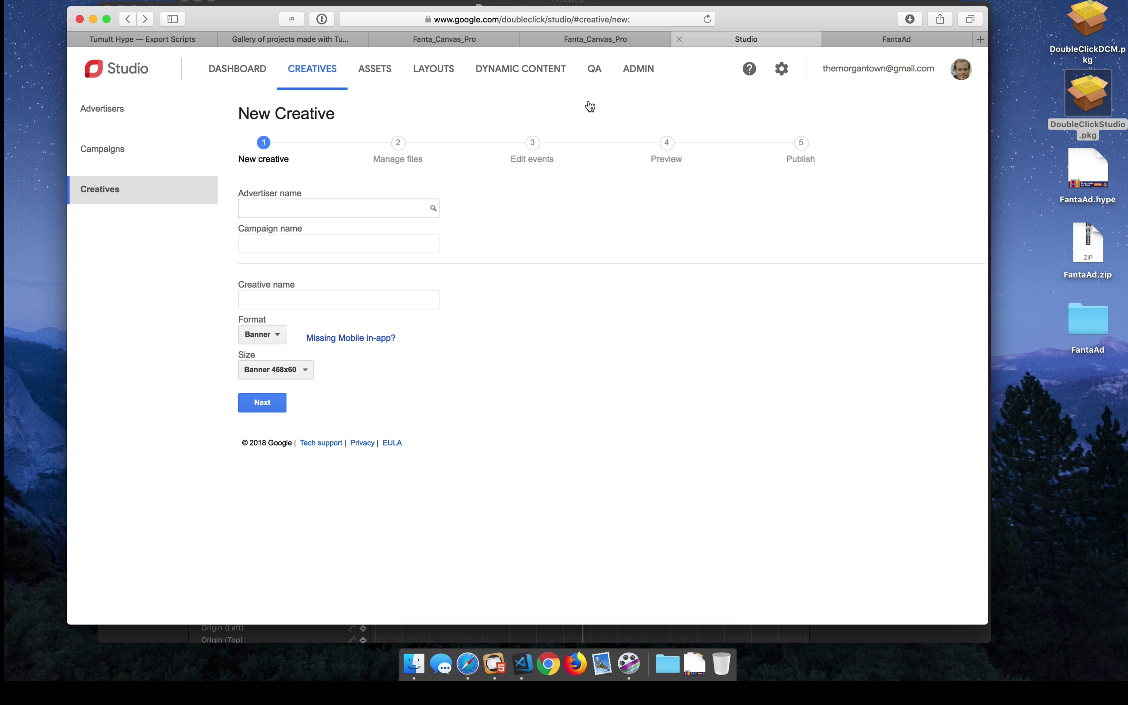
pyautogui.click(312, 212)
pyautogui.write('Fanta')
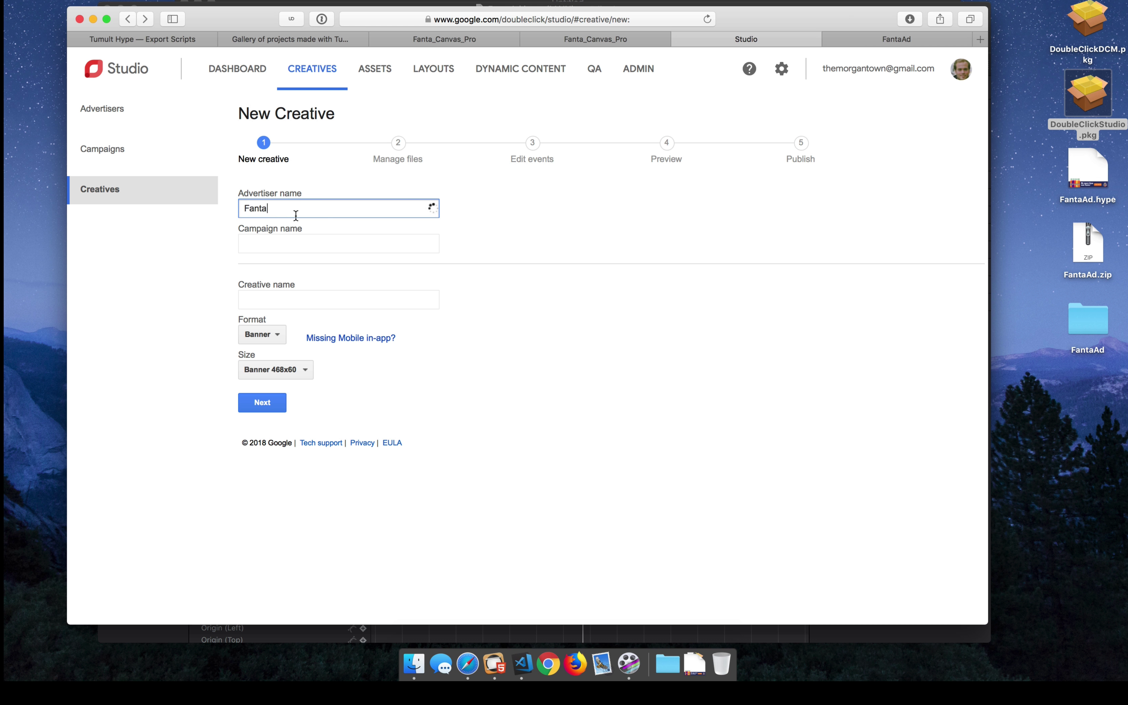
pyautogui.click(261, 227)
pyautogui.click(260, 243)
pyautogui.write('fanta')
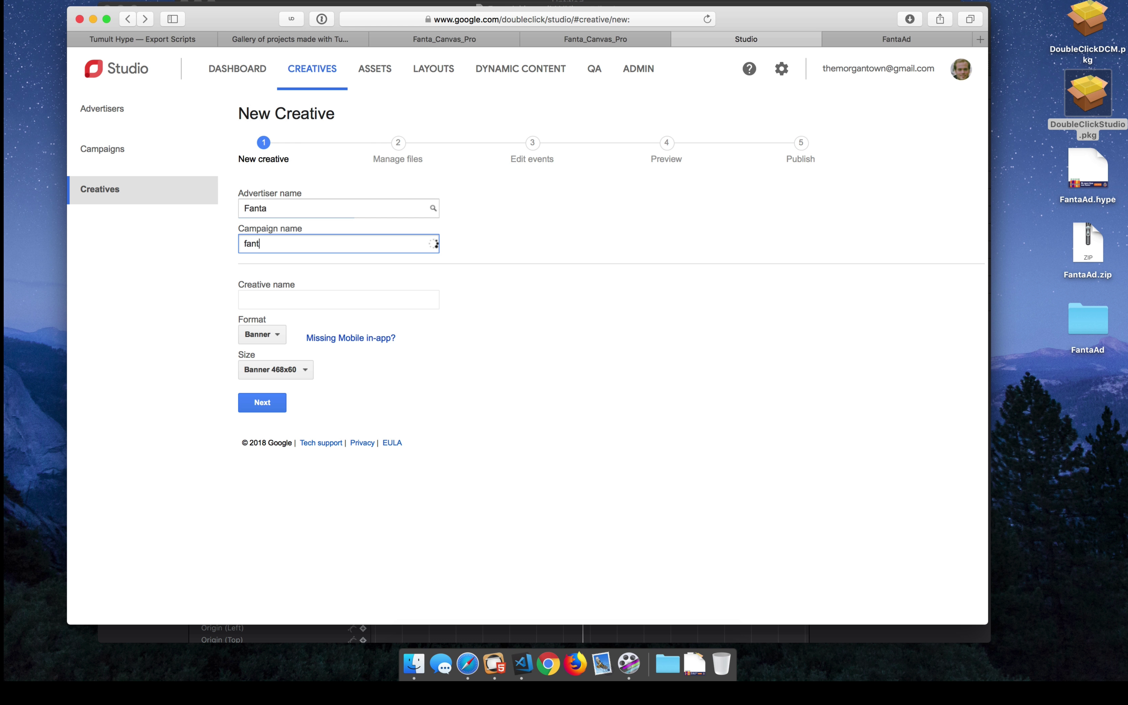
pyautogui.click(254, 274)
pyautogui.click(258, 294)
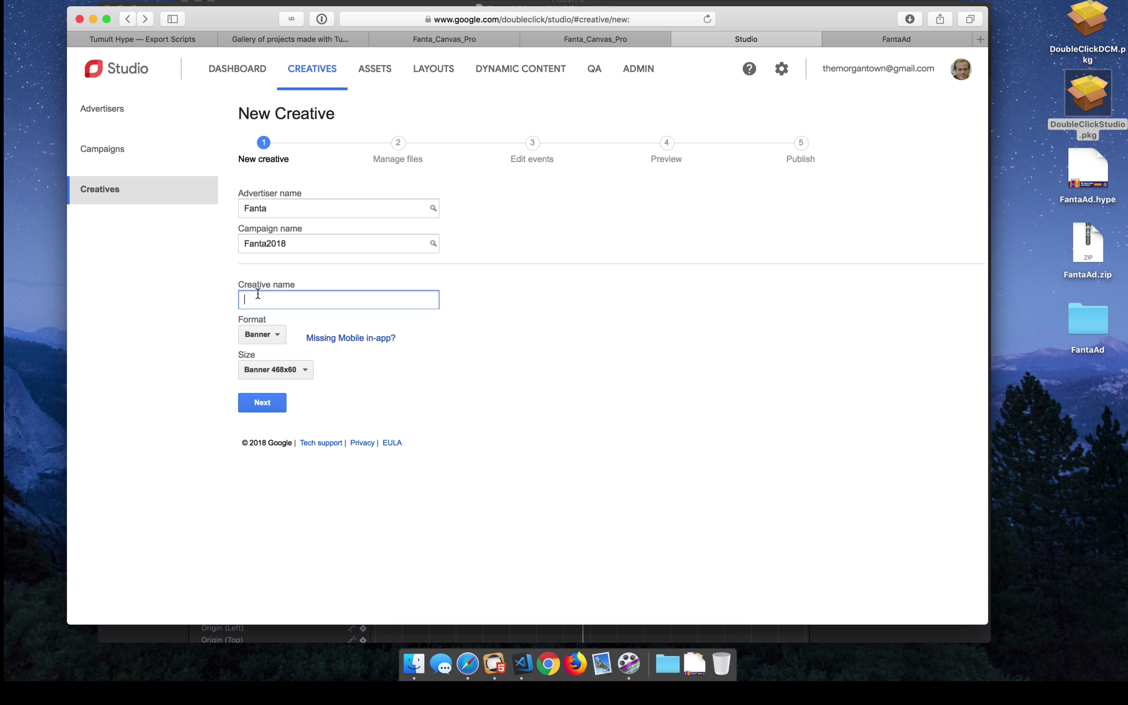
pyautogui.write('Banner300')
# Give the creative a user-defined 300×300 size and save it
pyautogui.click(266, 372)
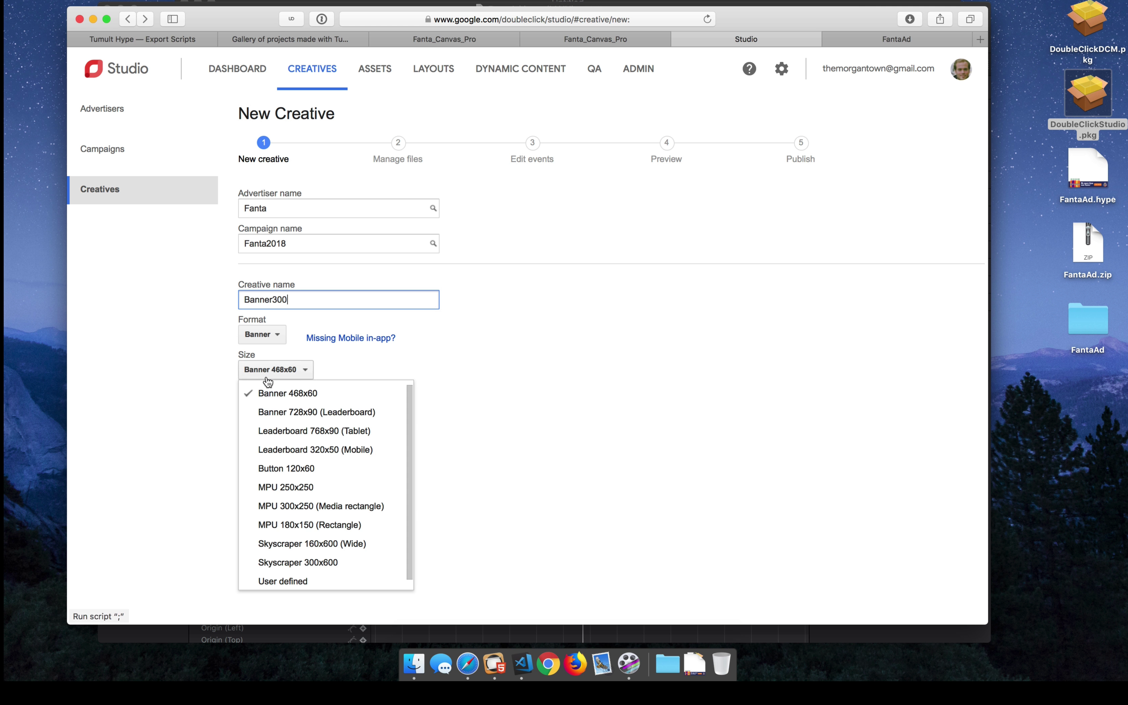
pyautogui.click(298, 574)
pyautogui.write('300')
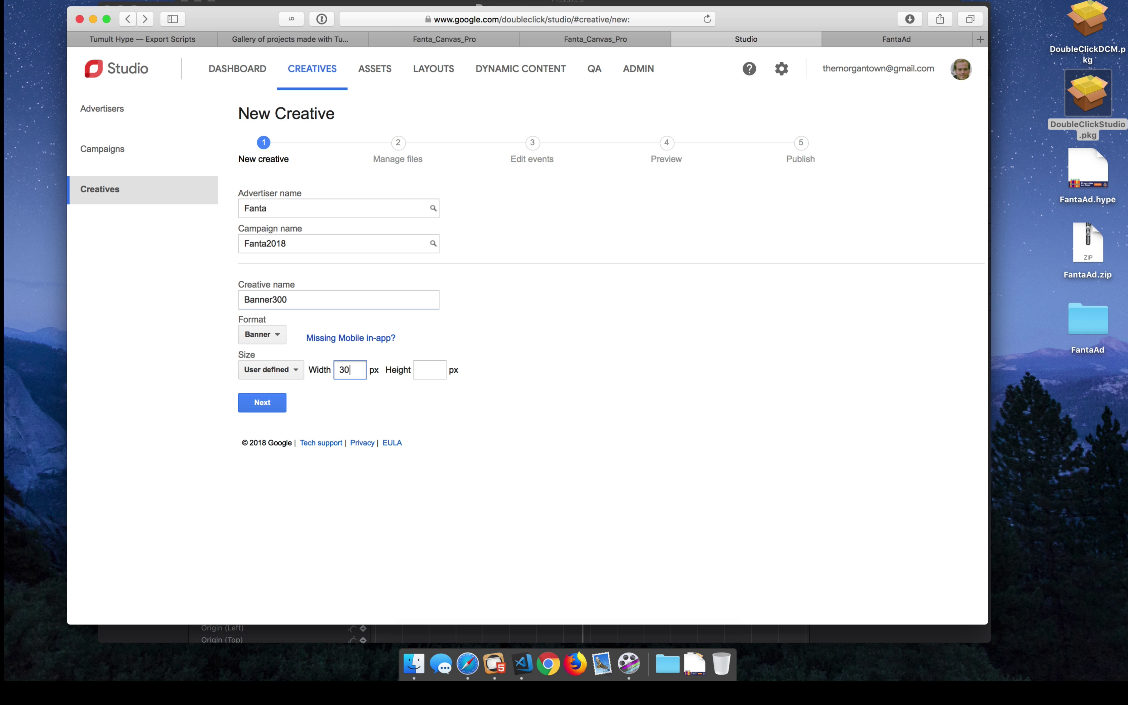
pyautogui.press('Tab')
pyautogui.write('300')
pyautogui.click(262, 402)
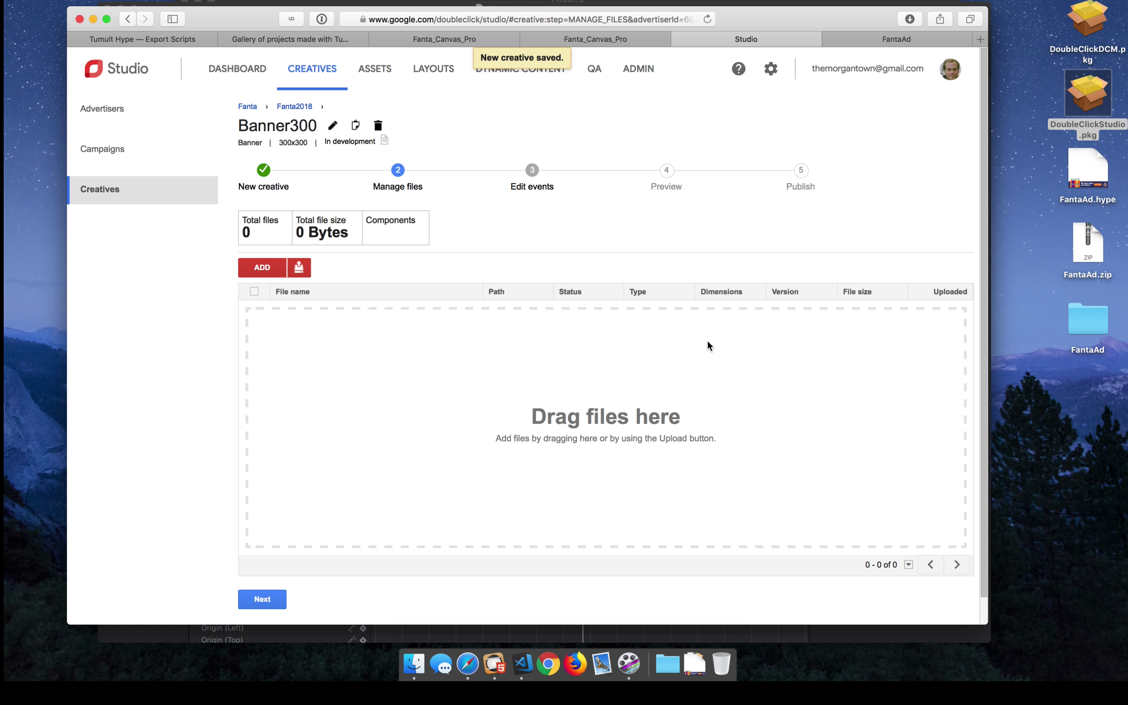
# Upload FantaAd.zip to Banner300 and page through its 34 files to reach index.html
pyautogui.moveTo(1088, 248); pyautogui.dragTo(688, 411)
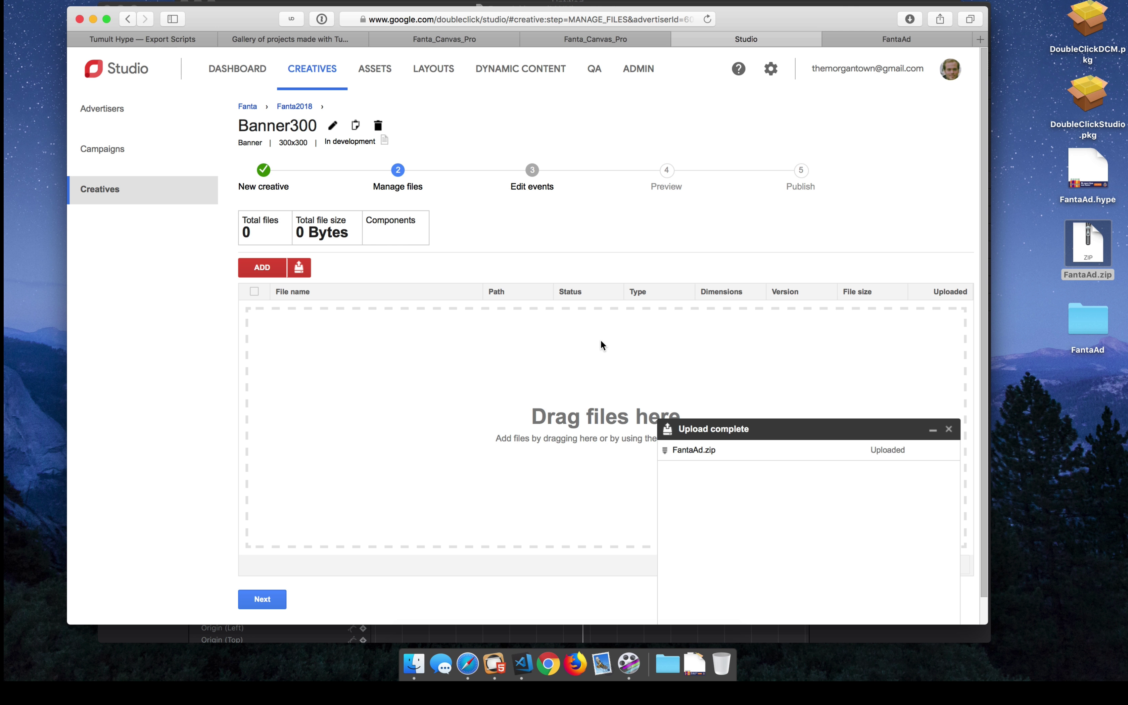
pyautogui.scroll(-2, 584, 338)
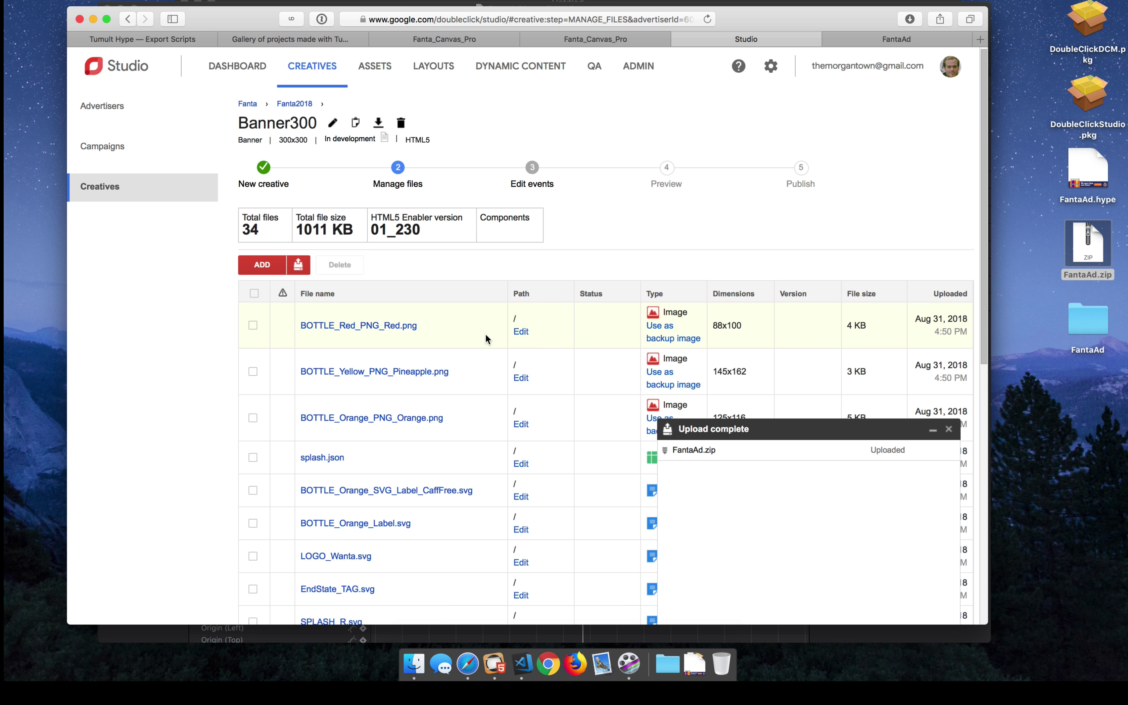
pyautogui.scroll(-10, 564, 348)
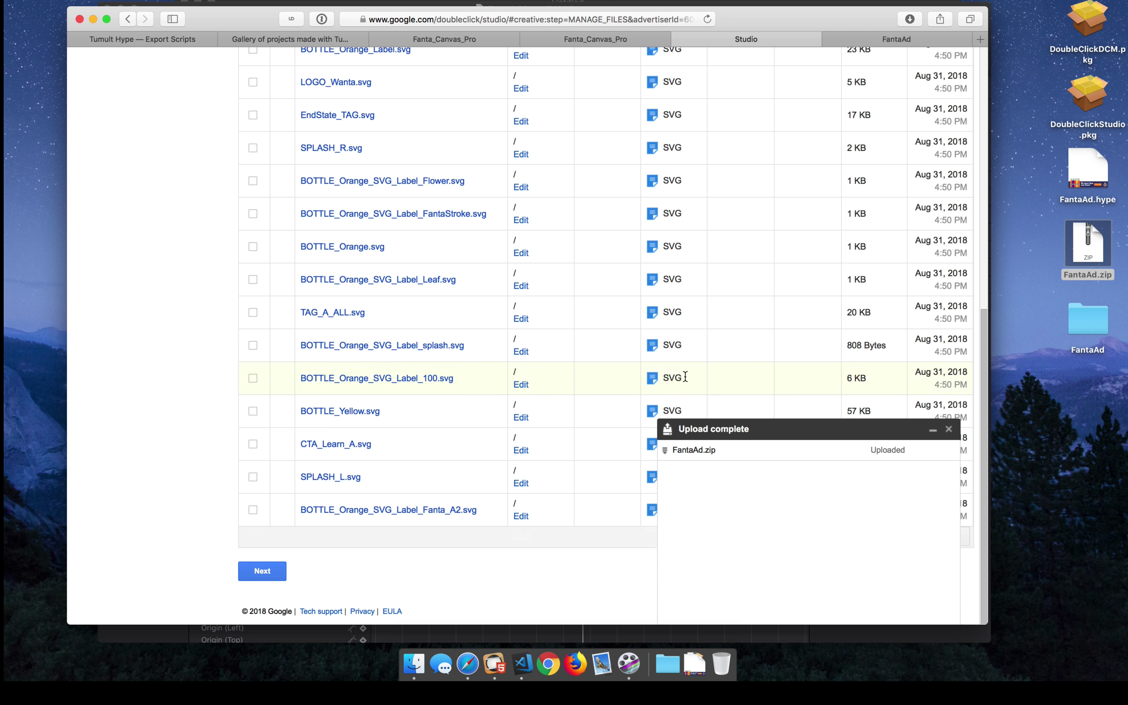
pyautogui.click(932, 429)
pyautogui.click(956, 536)
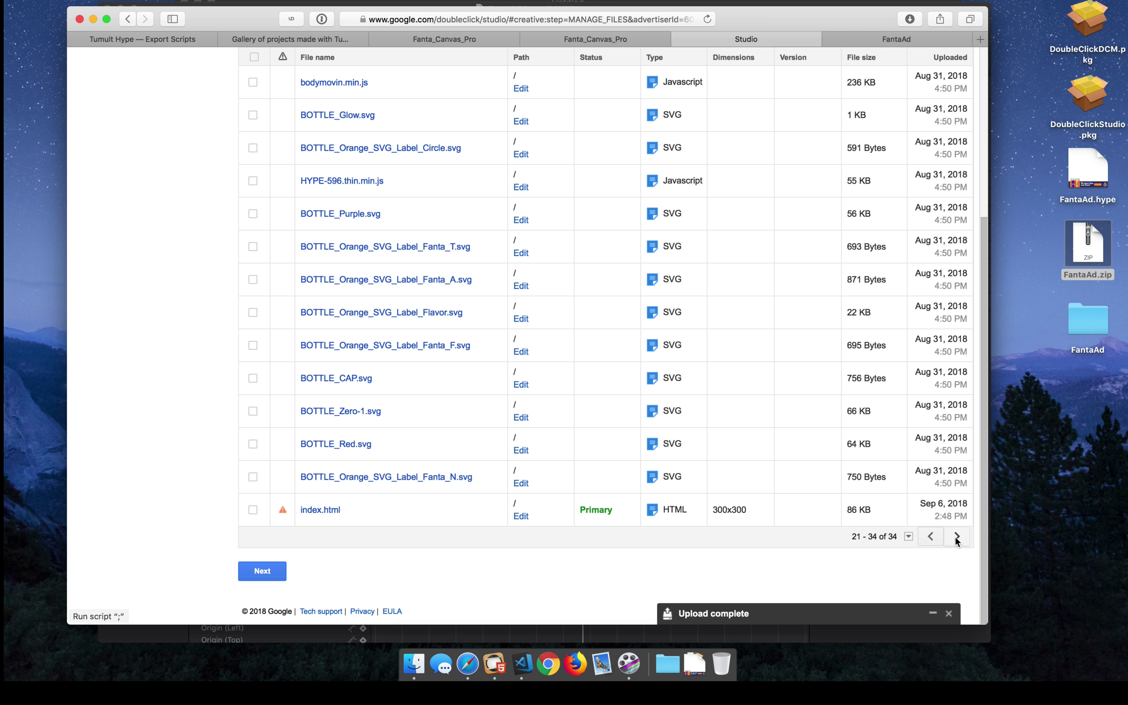
# Preview index.html and check its file details: Enabler 01_230, Tumult Hype, 86 KB
pyautogui.click(324, 510)
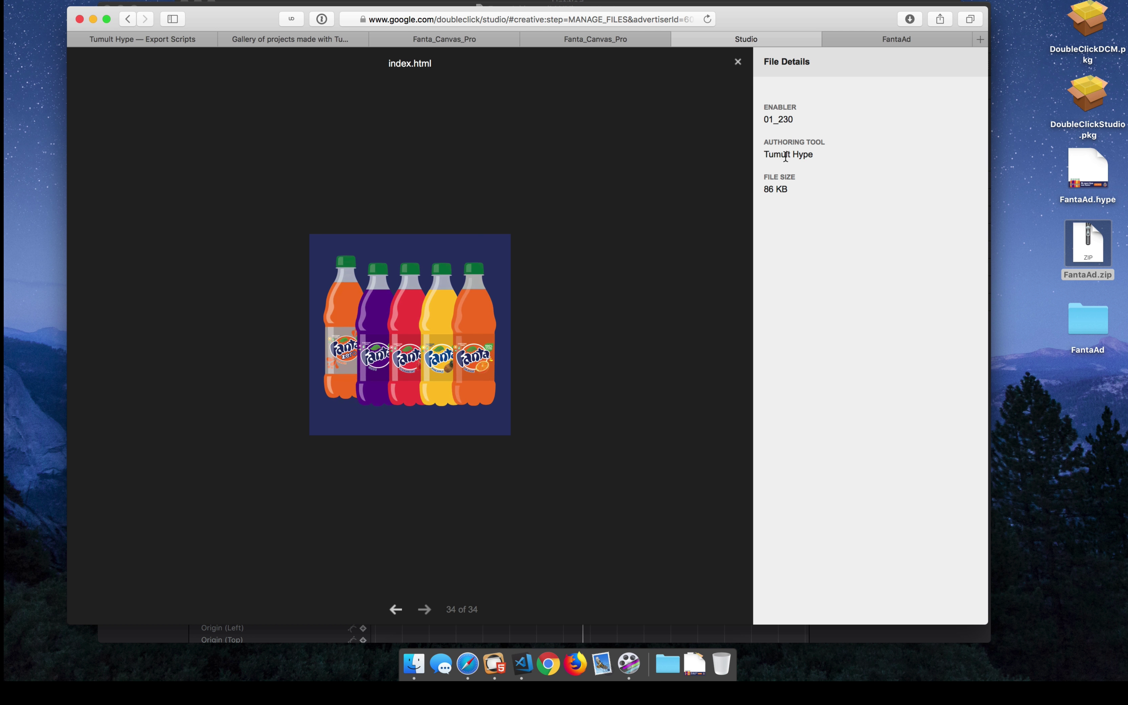
pyautogui.moveTo(764, 140); pyautogui.dragTo(818, 154)
pyautogui.click(840, 154)
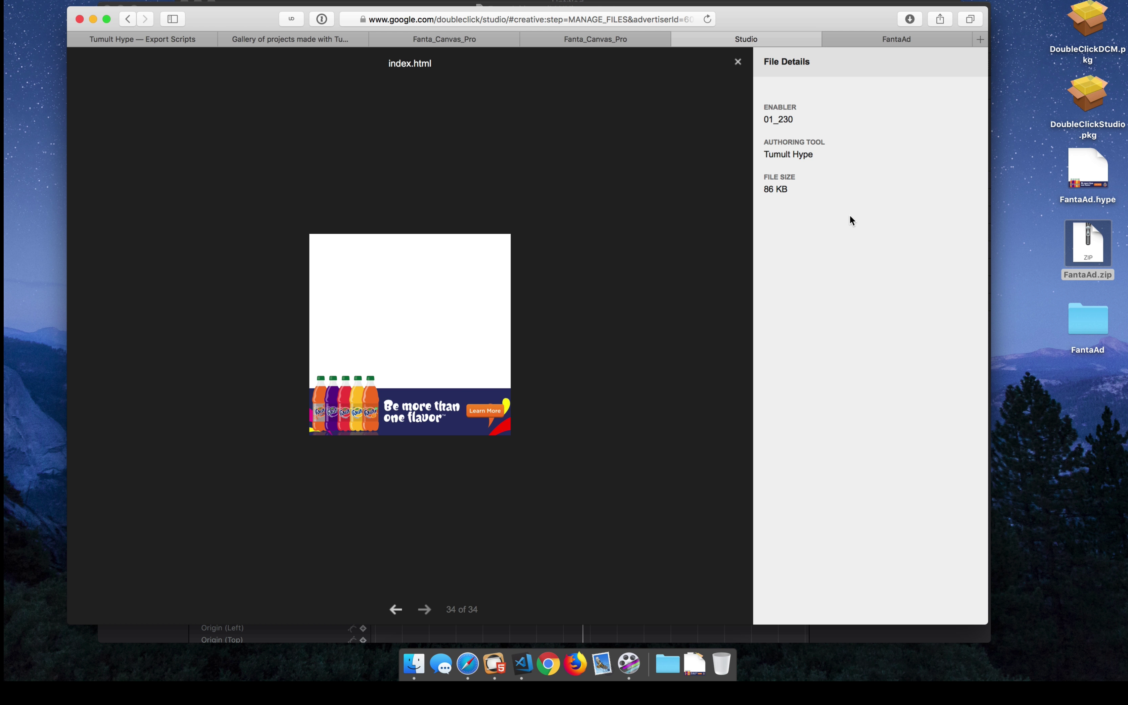
pyautogui.click(480, 664)
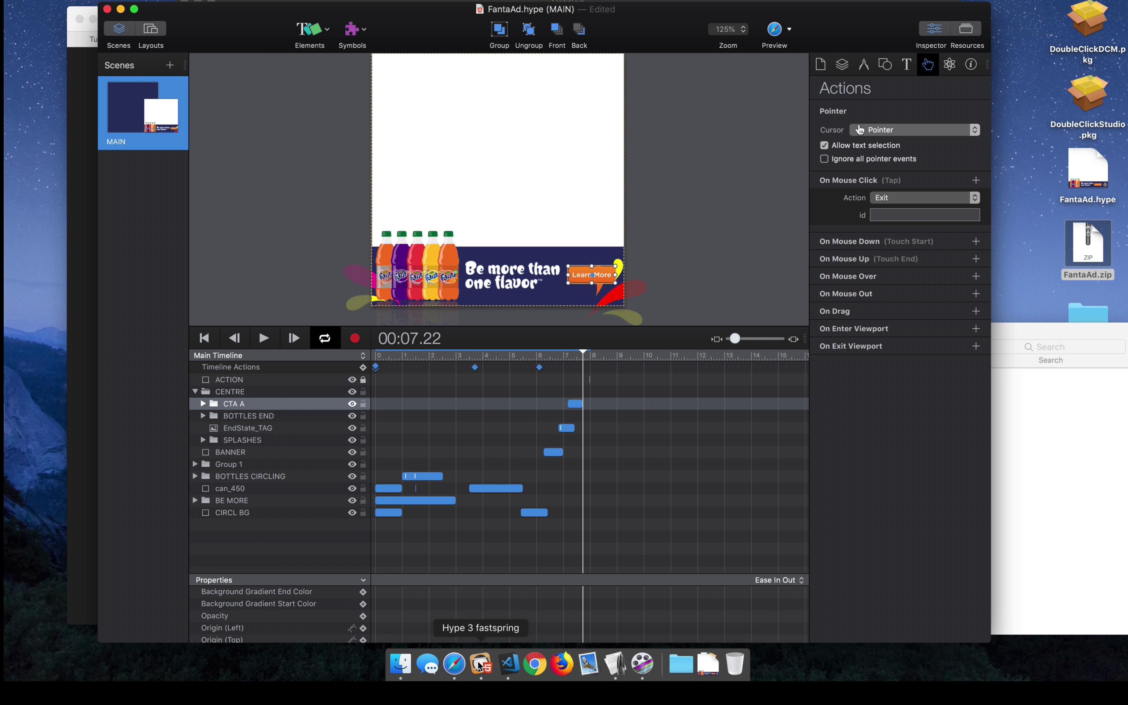
pyautogui.click(818, 66)
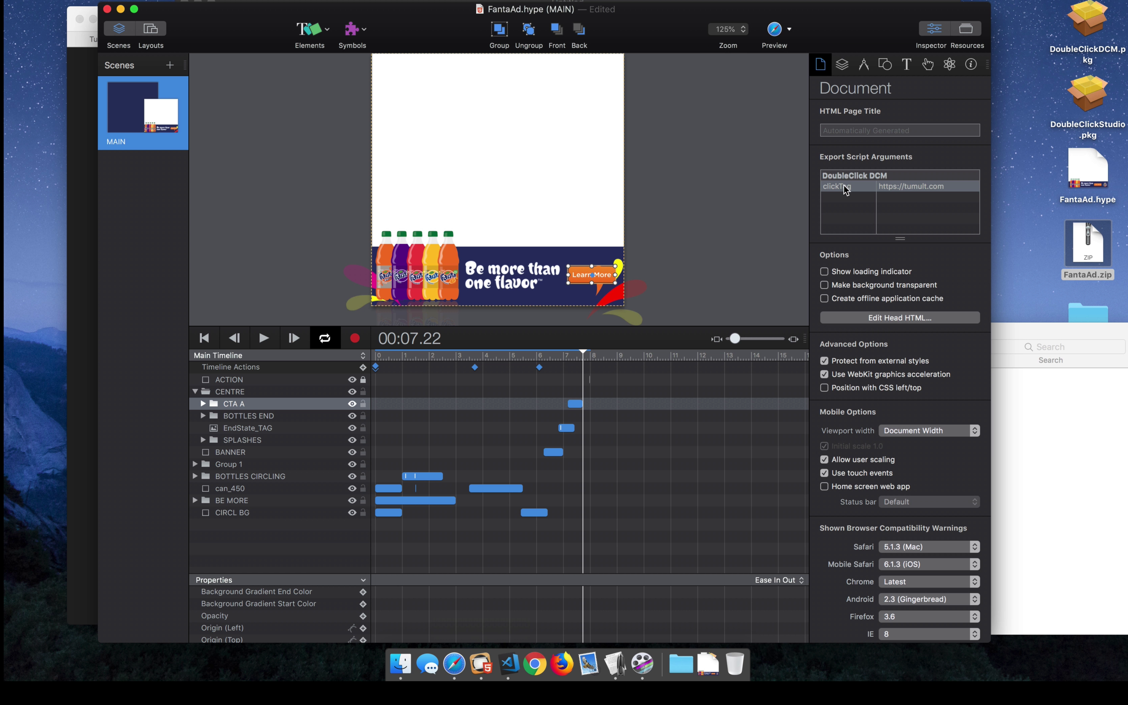
pyautogui.click(866, 186)
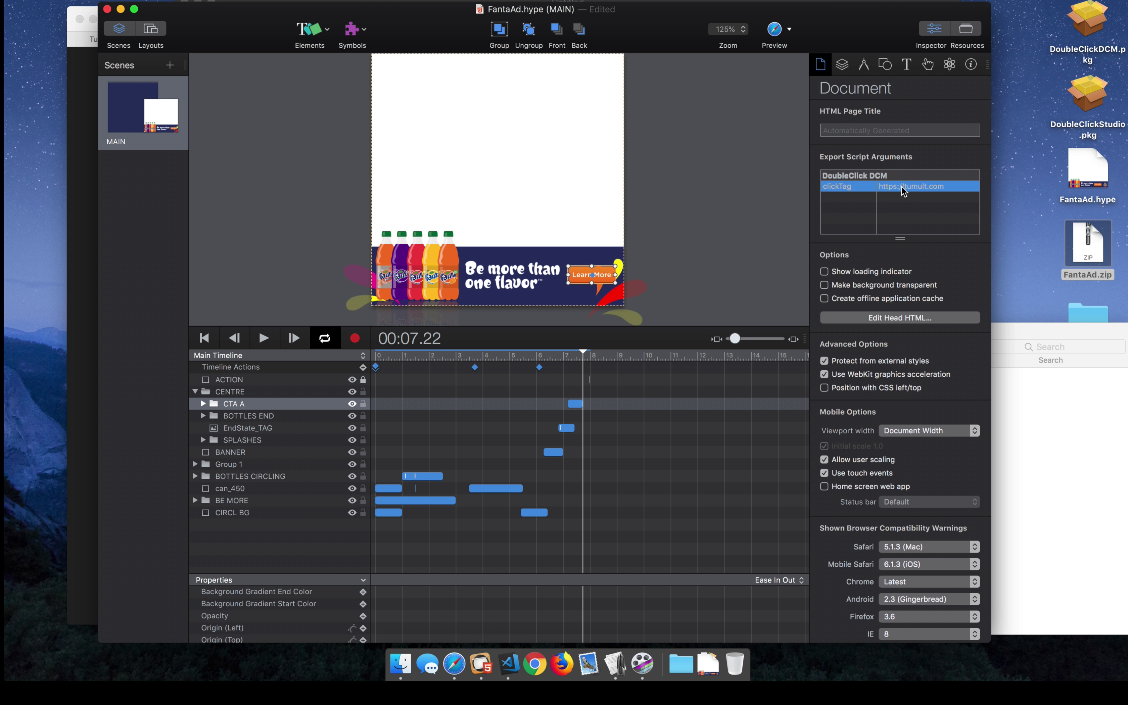
pyautogui.click(918, 185)
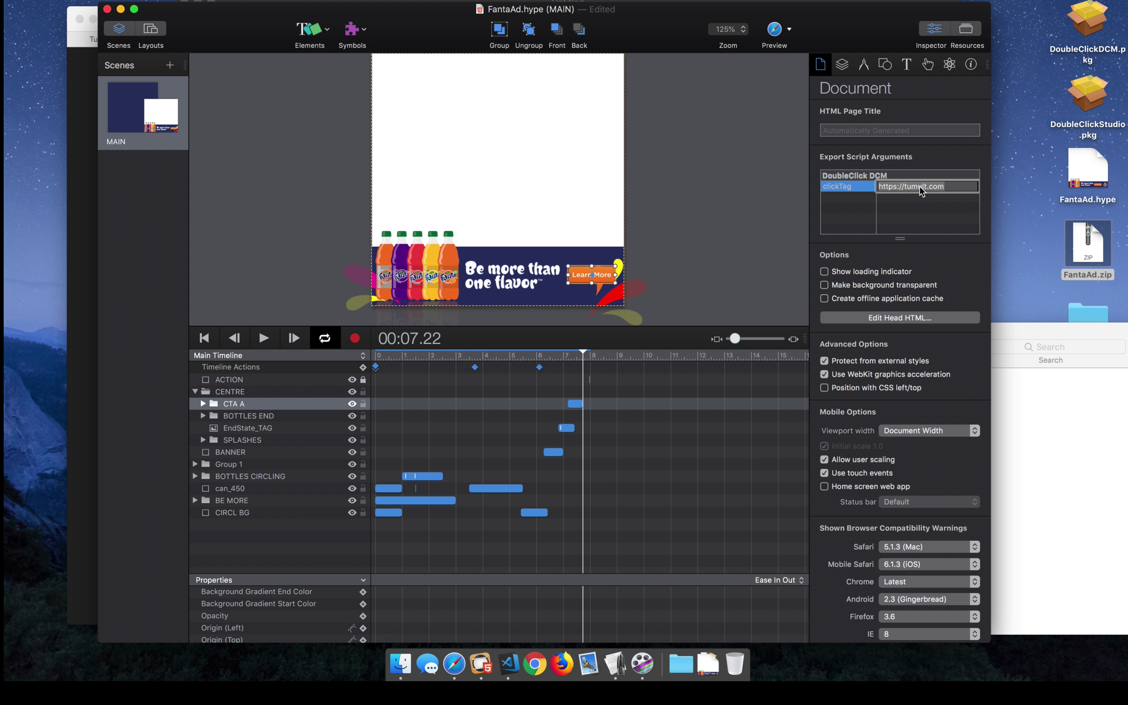
pyautogui.write('%clicktag%')
pyautogui.press('Return')
# From the Tumult Export Scripts page, follow the GitHub link to the hype-export-scripts README
pyautogui.click(467, 663)
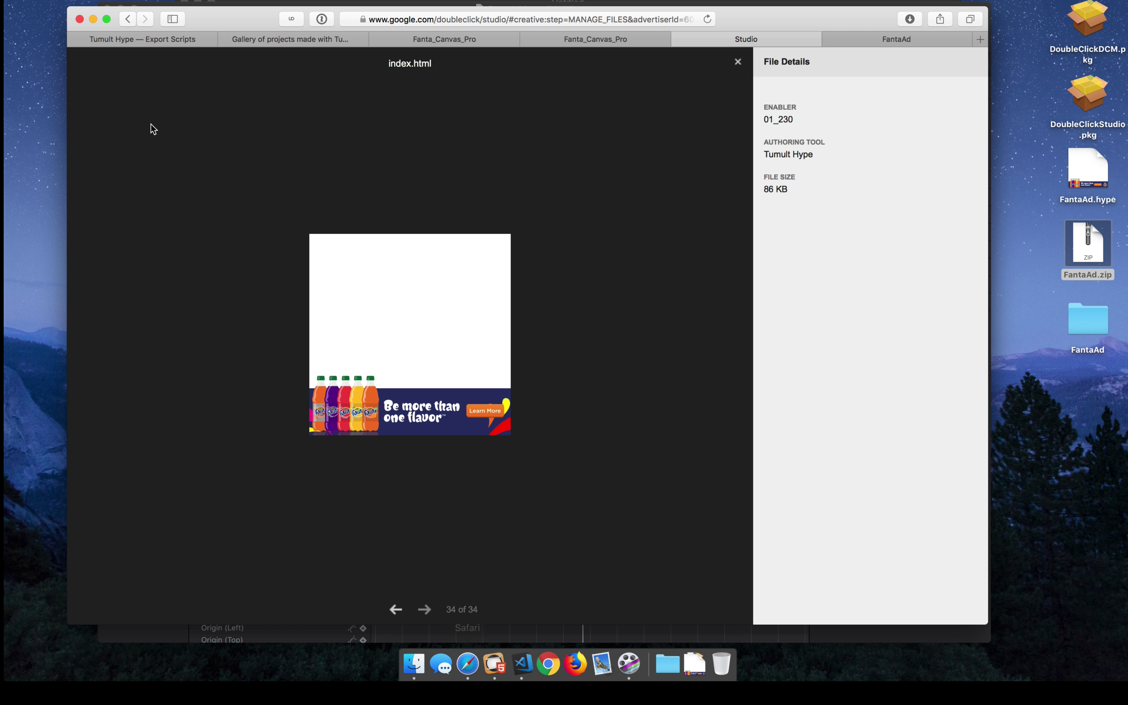
pyautogui.click(150, 37)
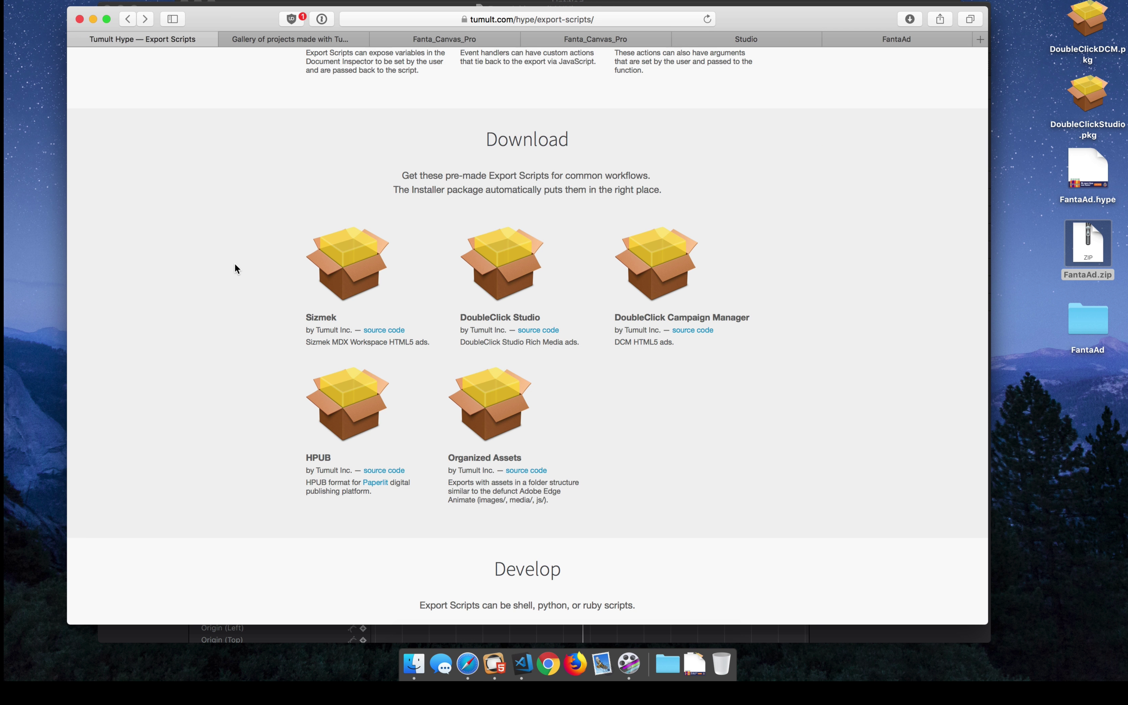
pyautogui.scroll(-5, 235, 268)
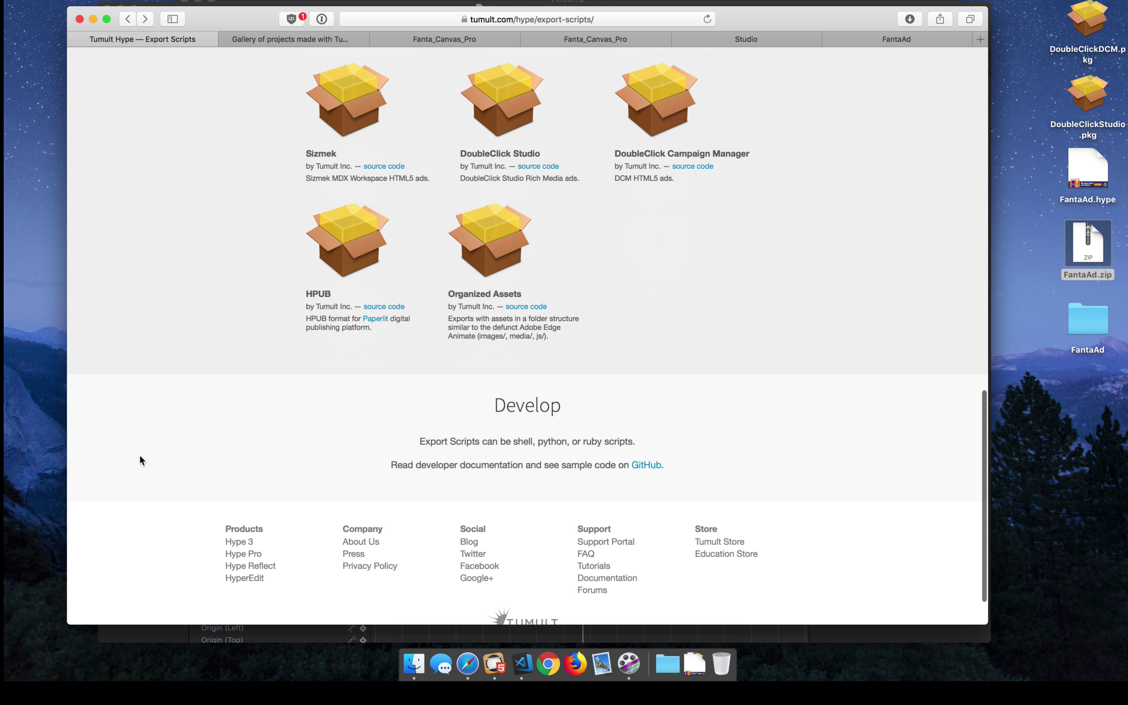
pyautogui.scroll(5, 142, 440)
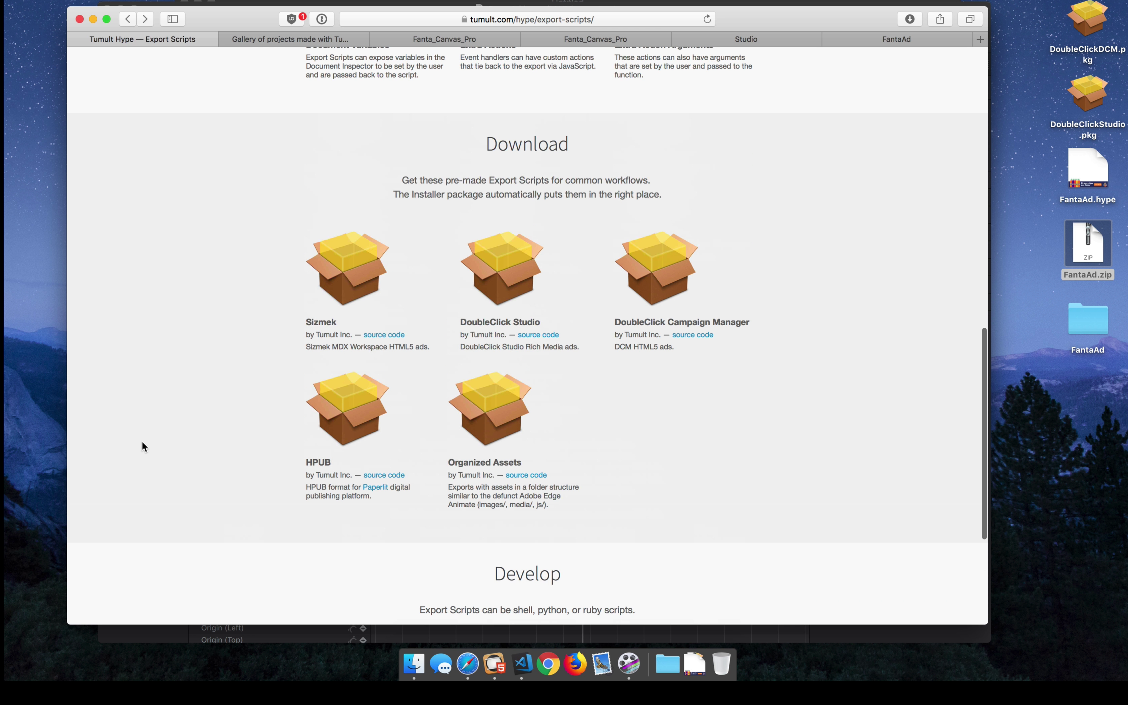
pyautogui.scroll(8, 141, 440)
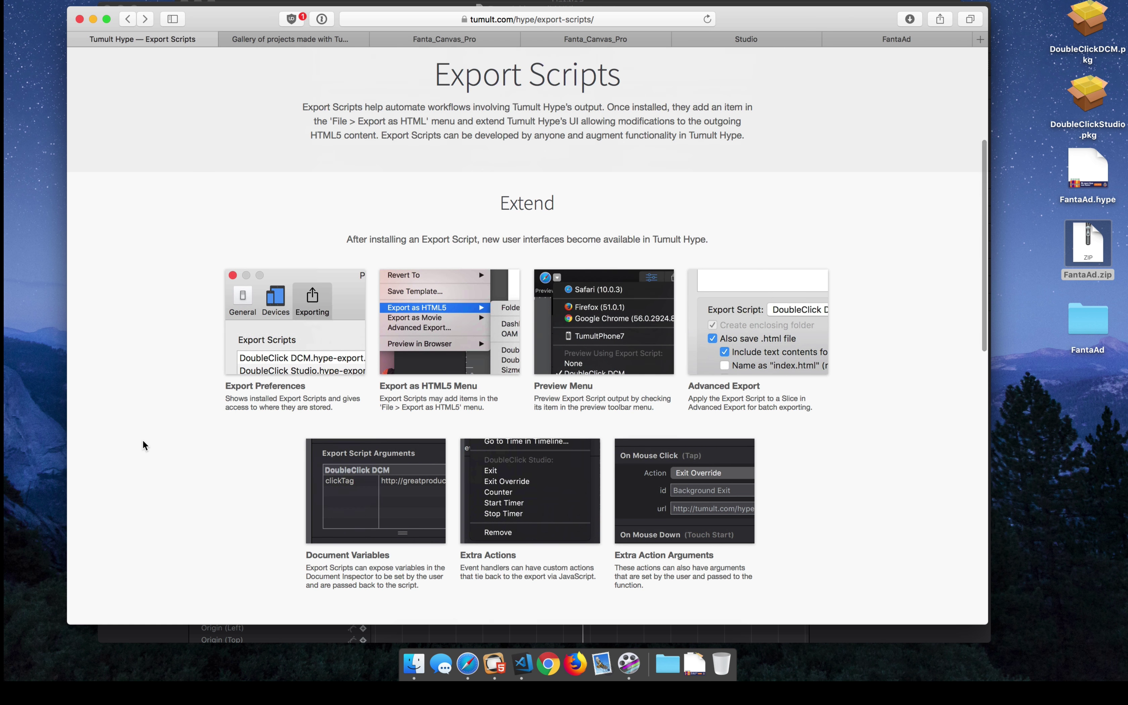
pyautogui.scroll(-10, 143, 439)
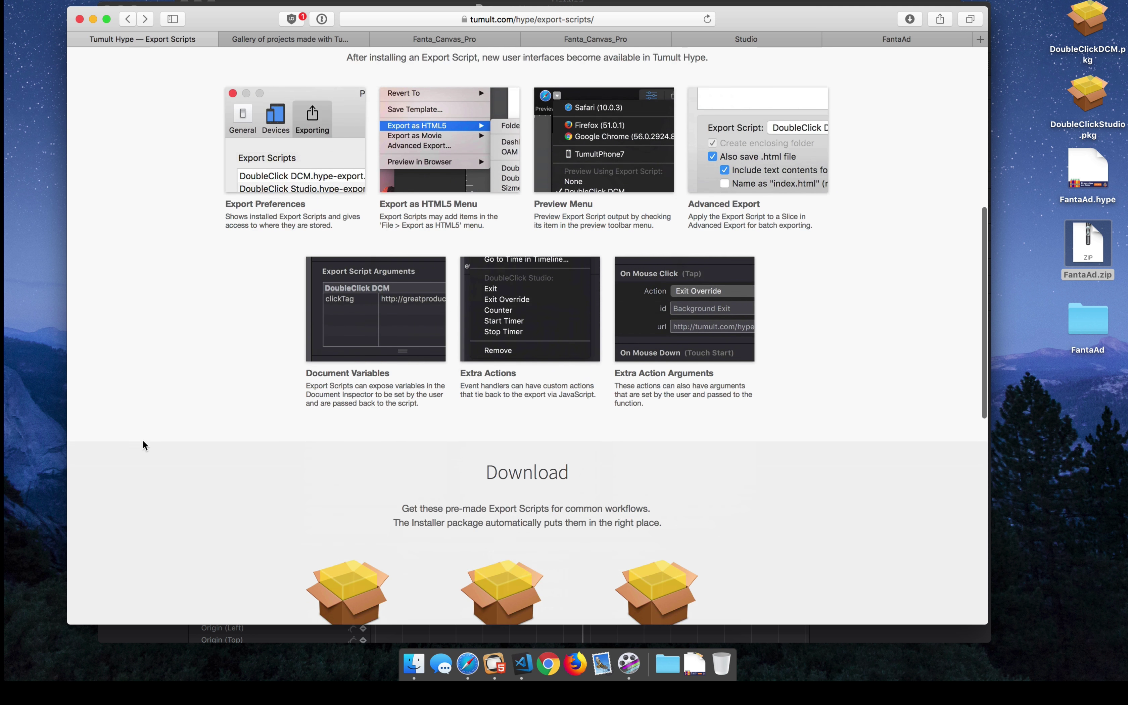
pyautogui.scroll(-3, 570, 521)
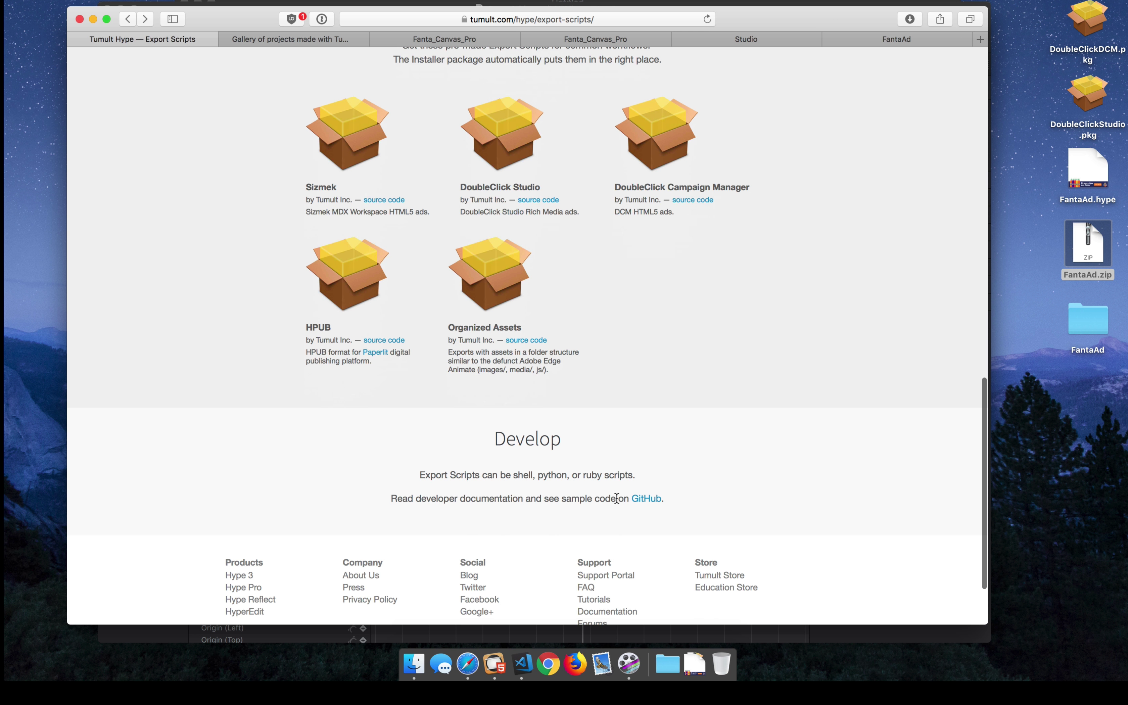
pyautogui.click(647, 500)
pyautogui.scroll(-9, 148, 282)
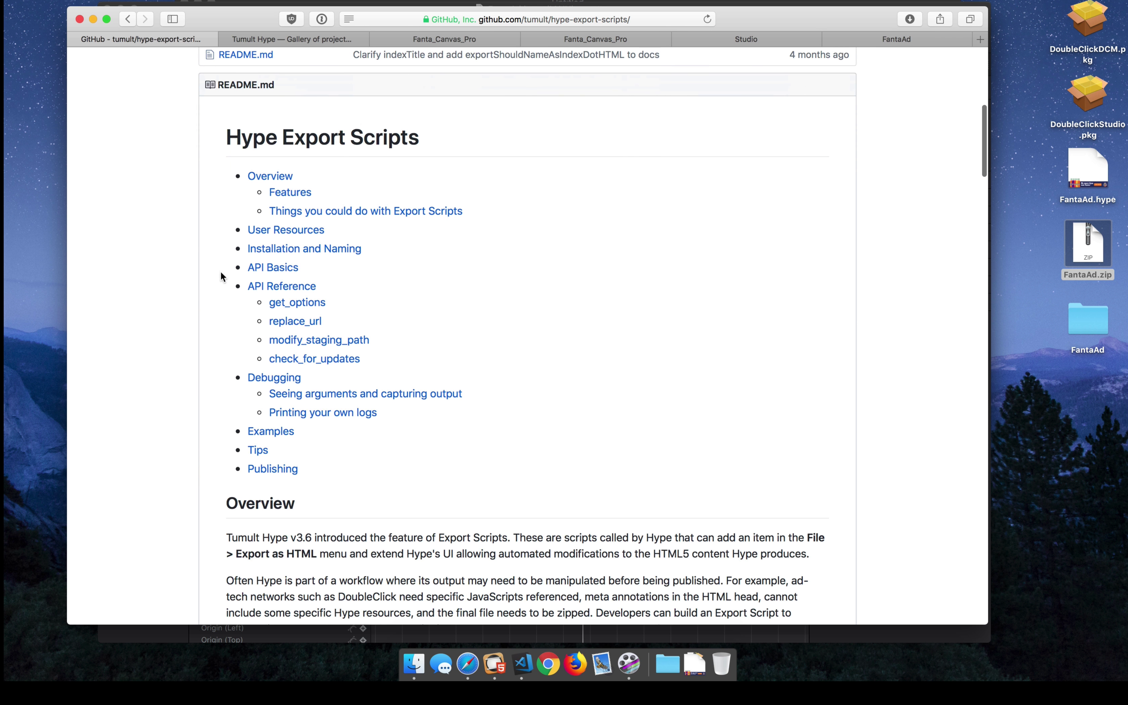
# Jump to API Basics in the README and read through the API Reference and Debugging sections
pyautogui.click(279, 268)
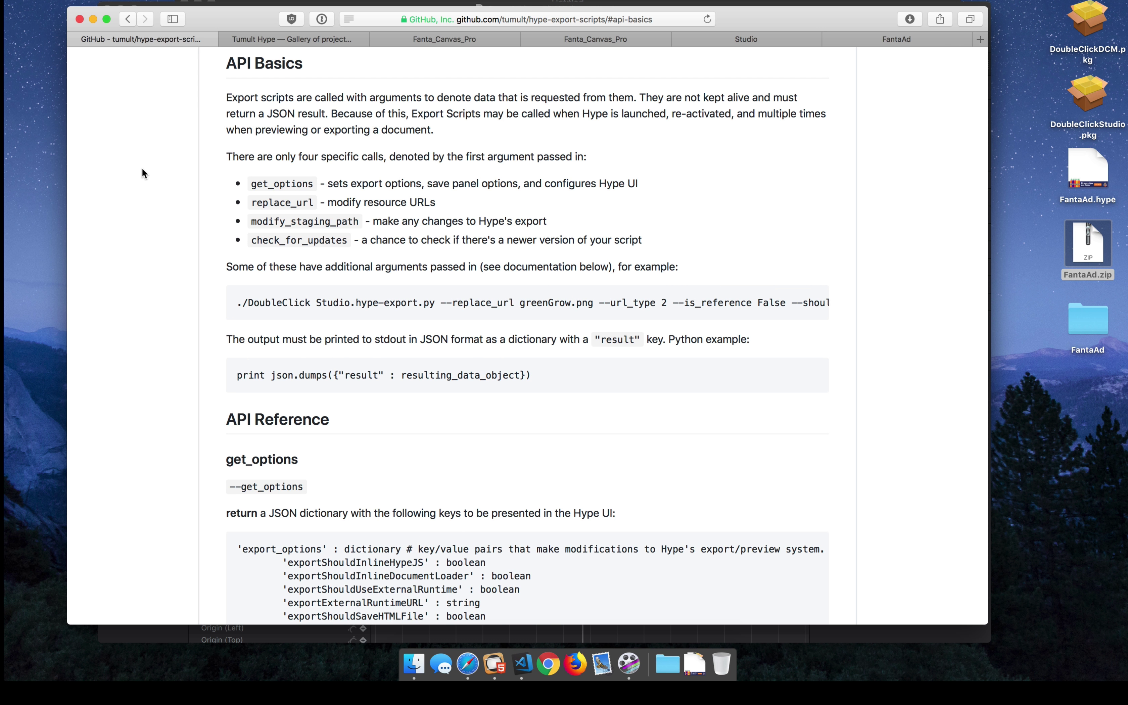
pyautogui.scroll(-10, 142, 169)
pyautogui.scroll(-20, 142, 169)
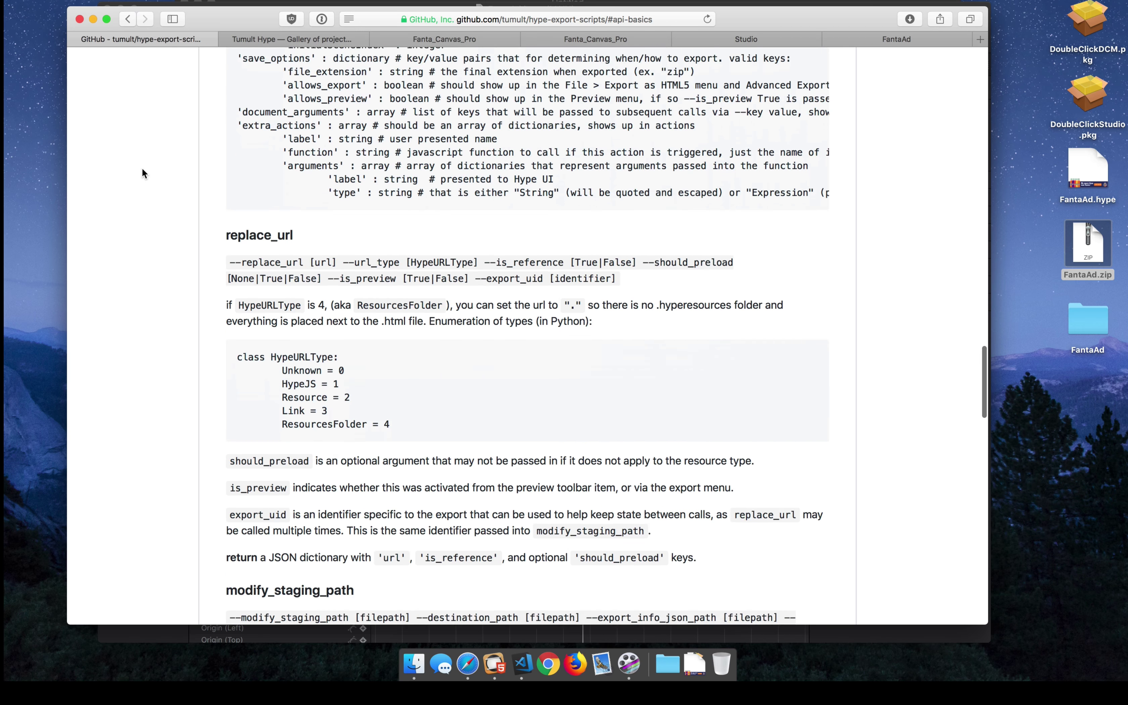
pyautogui.scroll(-10, 142, 168)
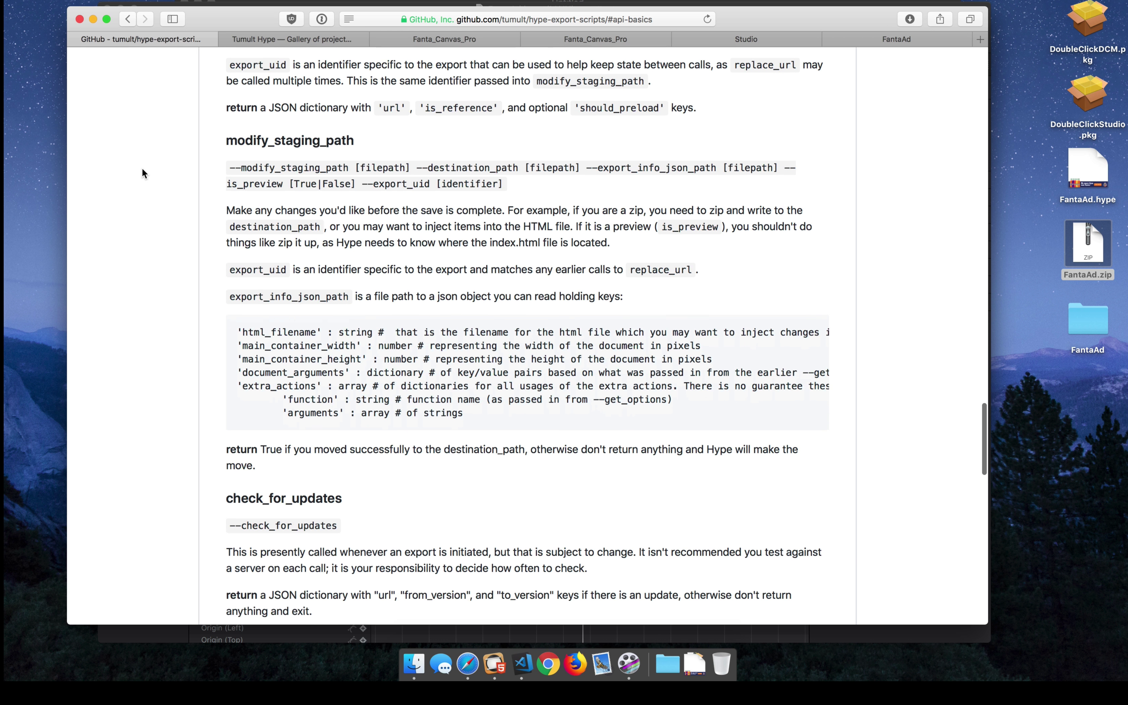
pyautogui.scroll(-2, 142, 173)
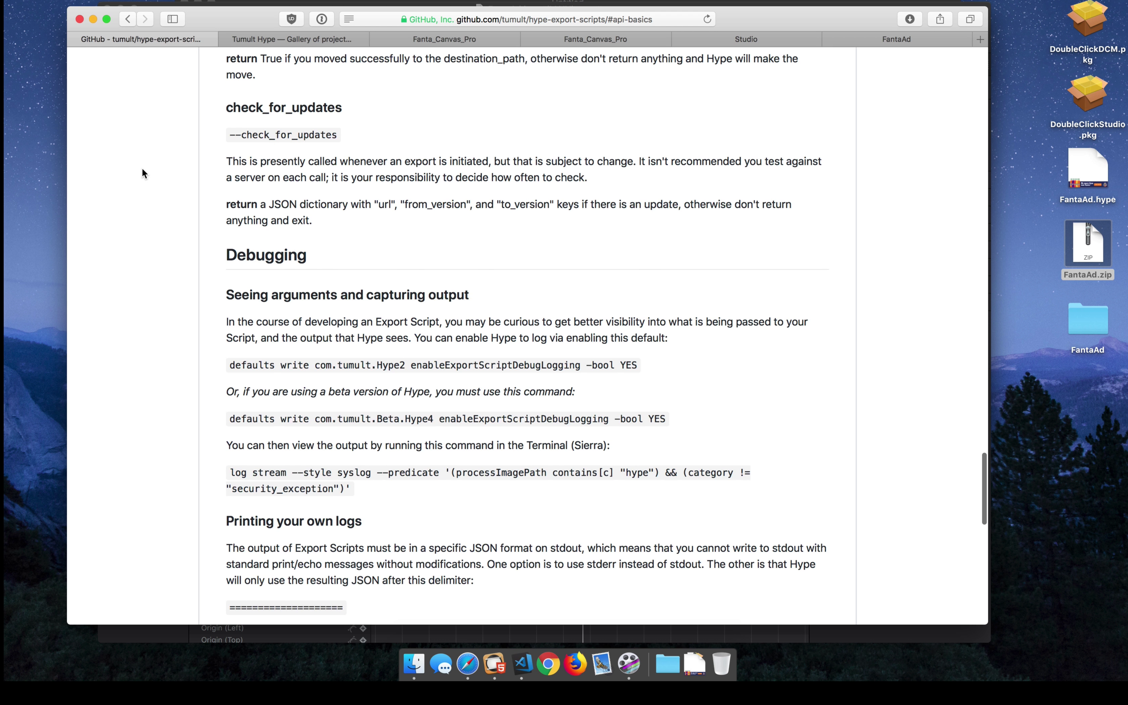
pyautogui.scroll(-12, 142, 169)
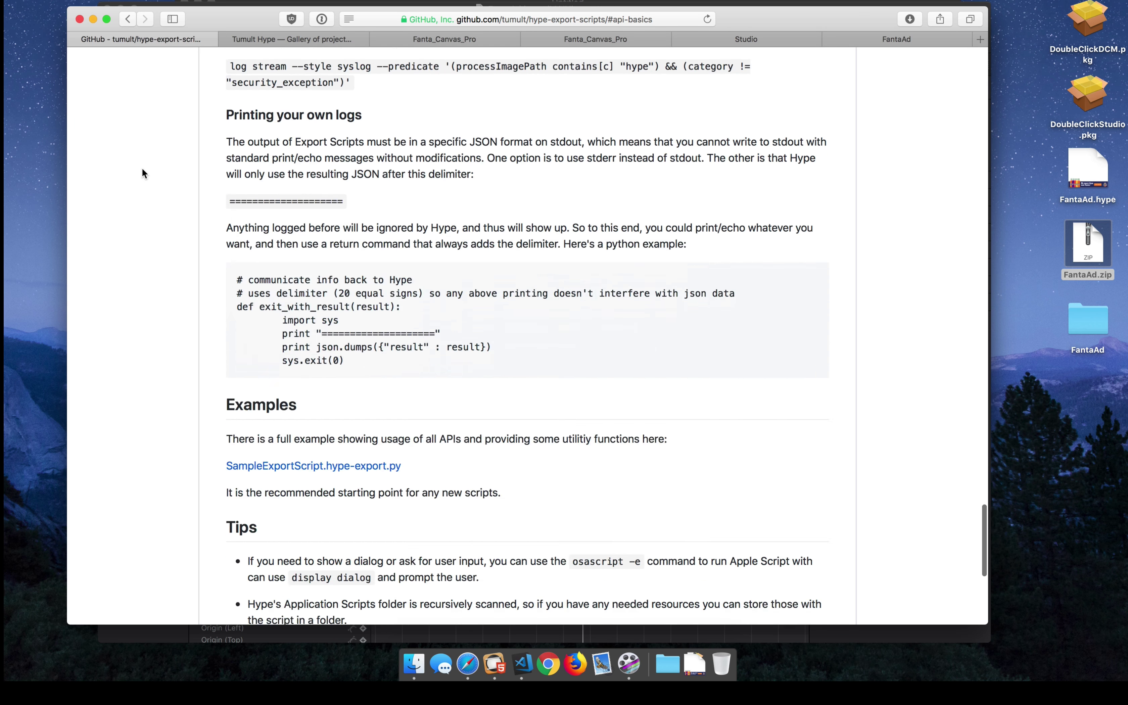
pyautogui.scroll(7, 142, 257)
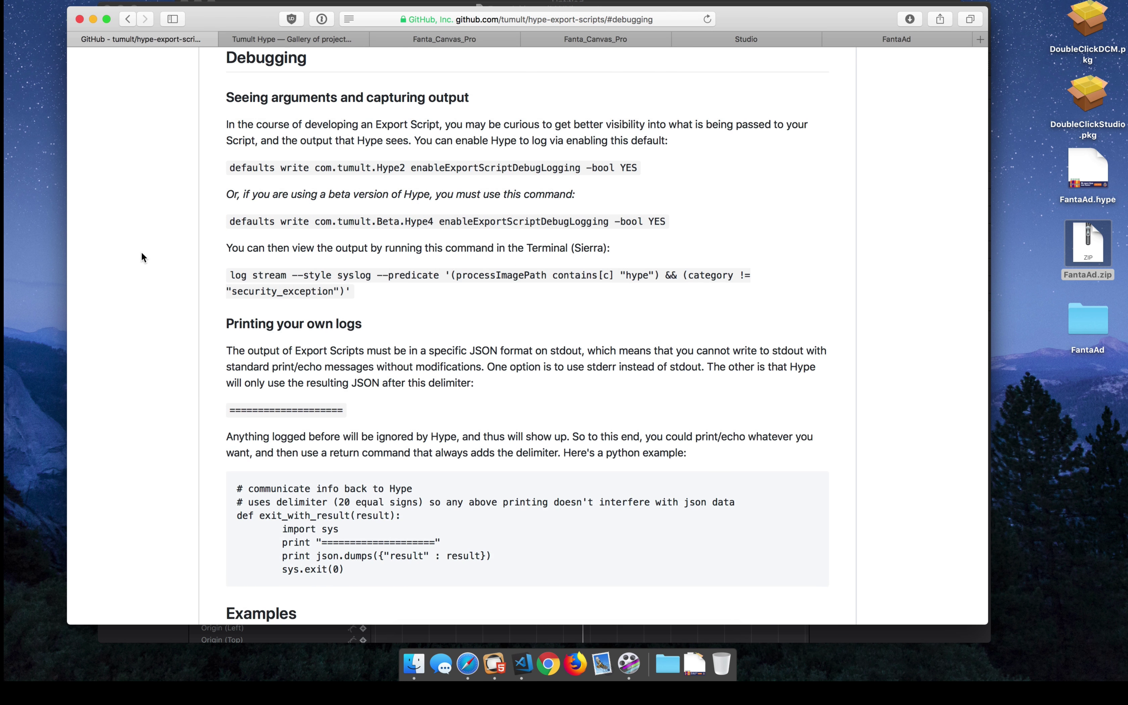
pyautogui.scroll(20, 142, 253)
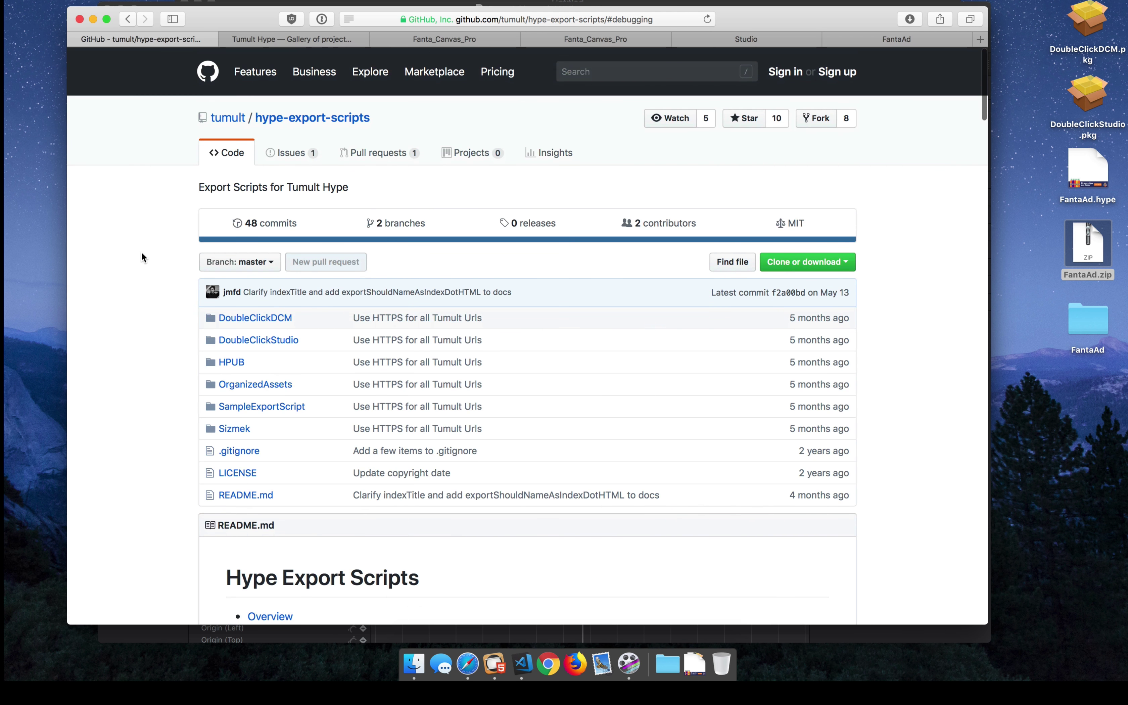
# Open SampleExportScript.hype-export.py from the SampleExportScript folder and scroll through its code
pyautogui.click(274, 407)
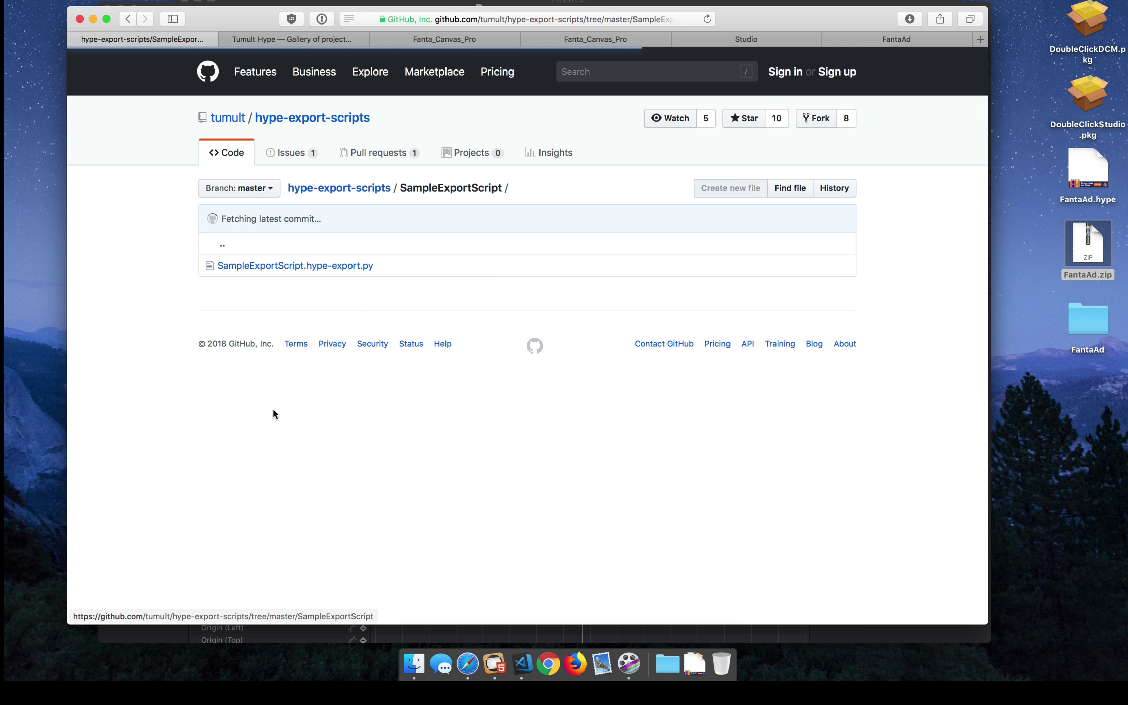
pyautogui.click(352, 268)
pyautogui.scroll(-3, 143, 286)
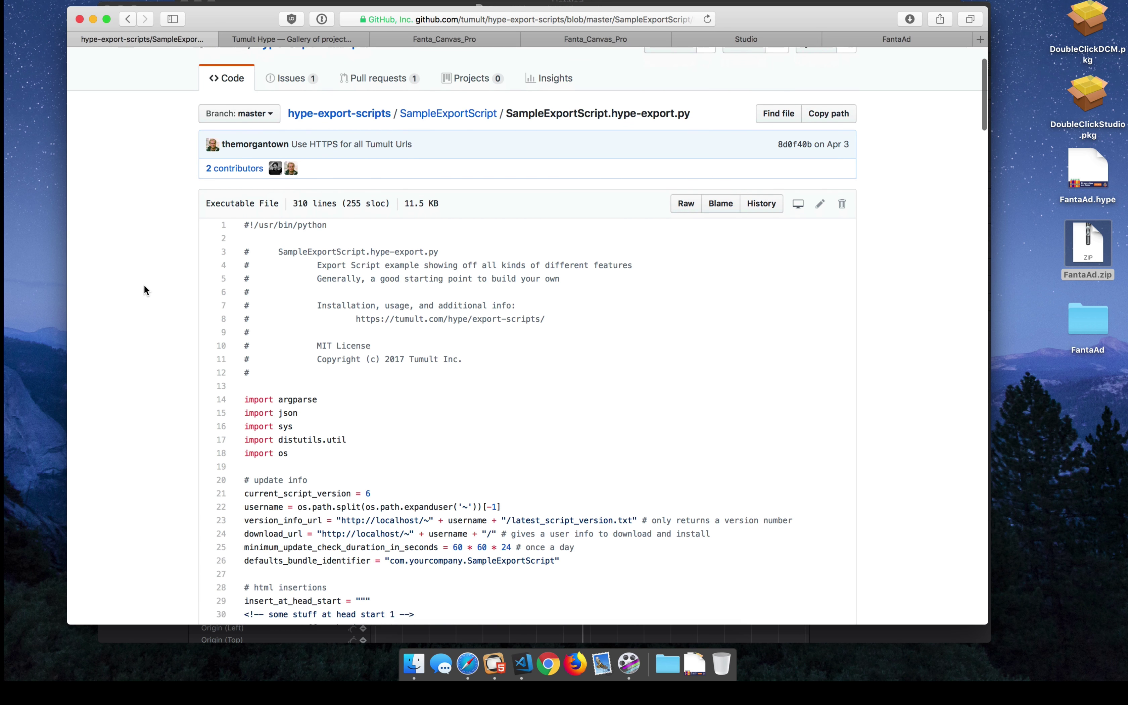
pyautogui.scroll(-1, 144, 287)
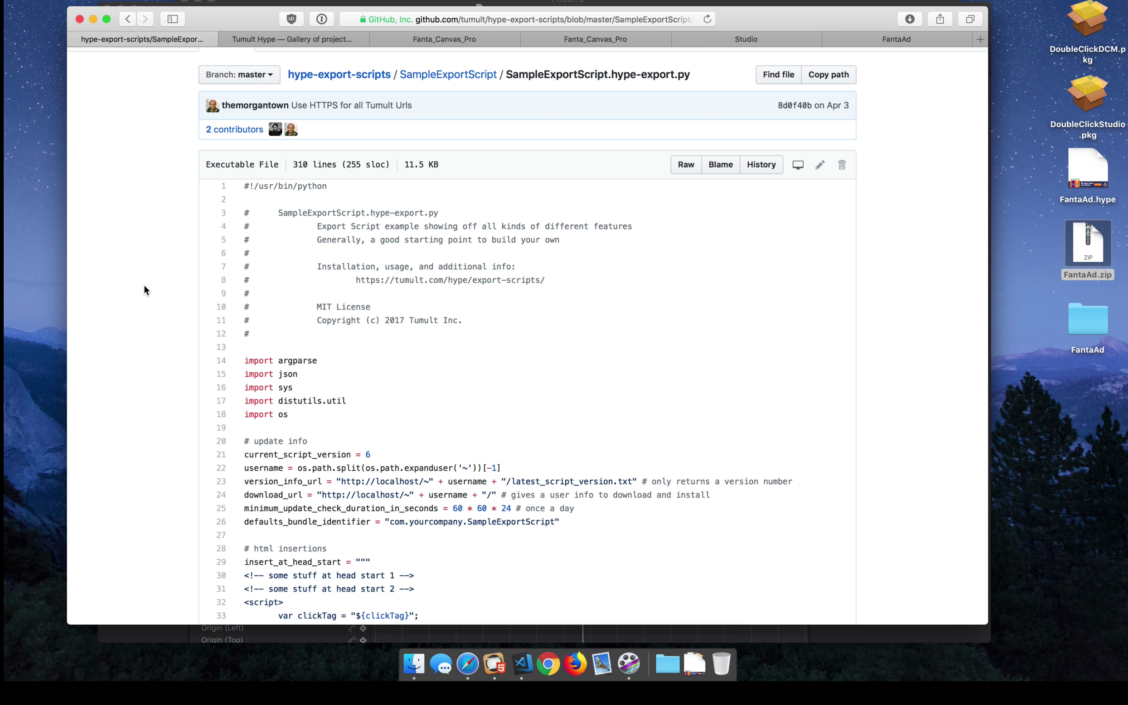
pyautogui.scroll(-5, 144, 289)
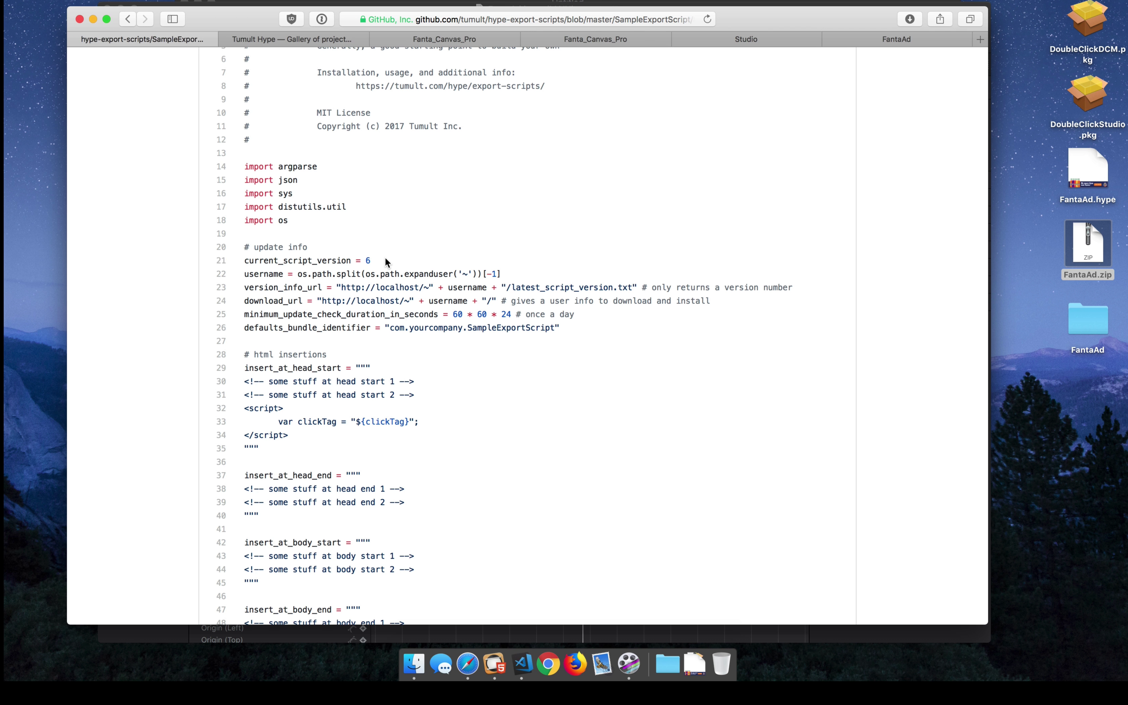
# Highlight version_info_url, download_url and the 60 * 60 update-check interval on line 25
pyautogui.doubleClick(259, 286)
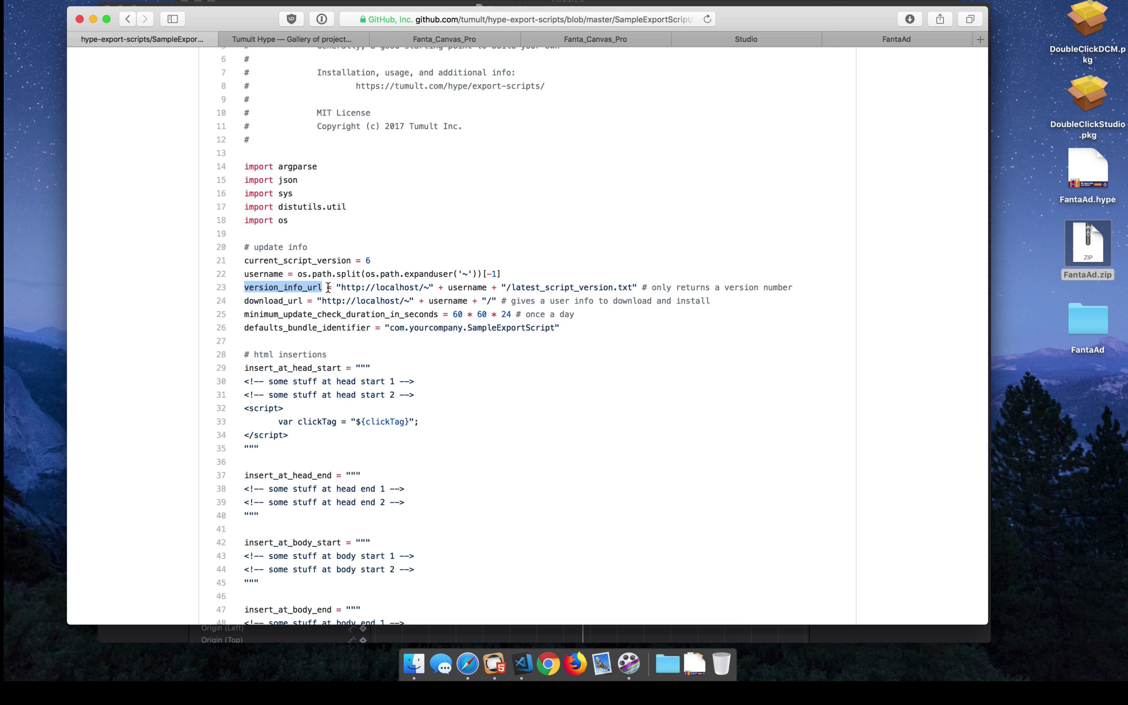
pyautogui.doubleClick(265, 301)
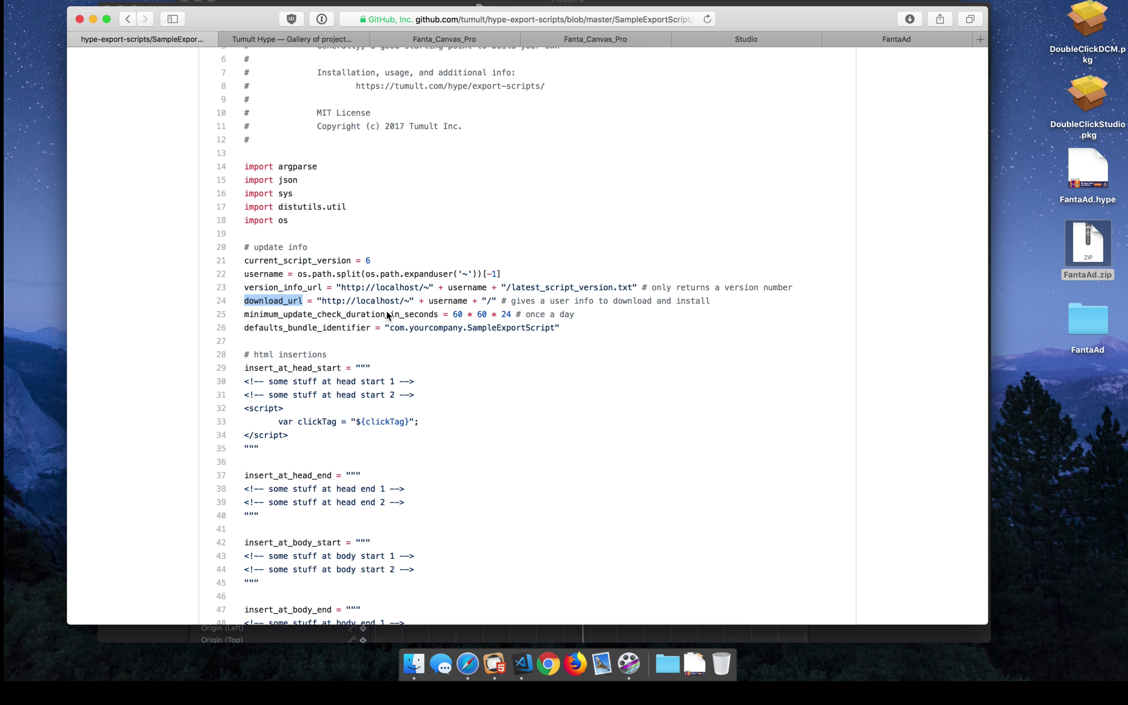
pyautogui.moveTo(453, 314); pyautogui.dragTo(581, 313)
pyautogui.click(589, 314)
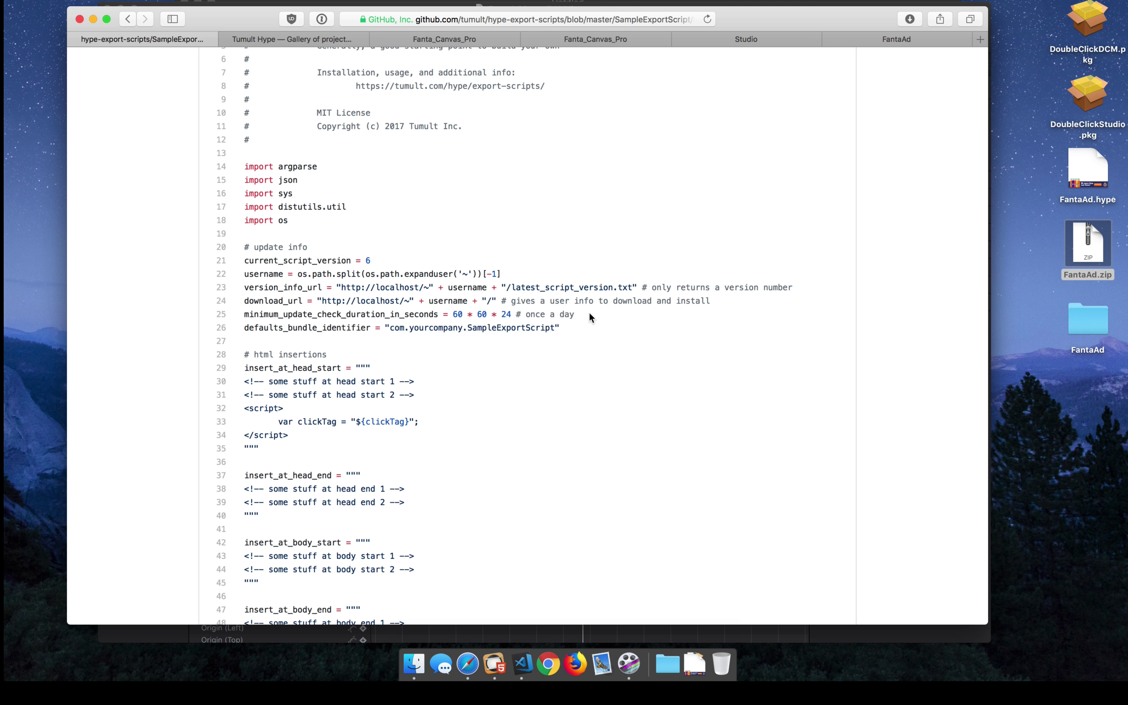
# Return to the tumult/hype-export-scripts repository home via the header link
pyautogui.scroll(5, 589, 312)
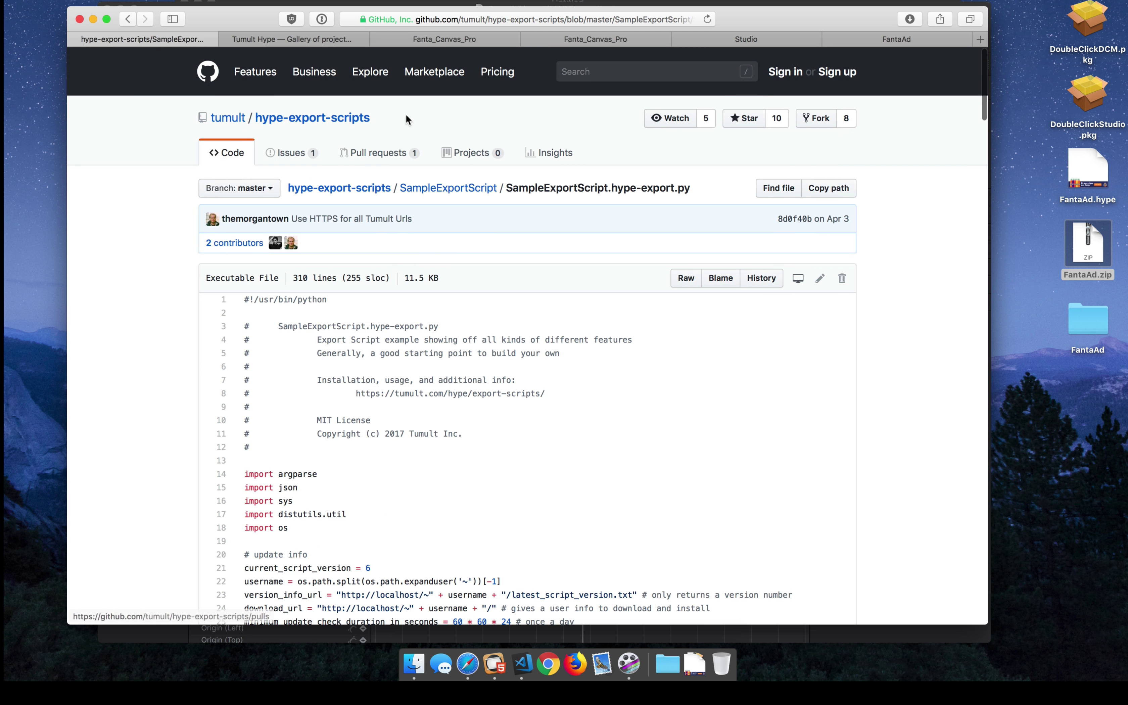
pyautogui.click(346, 119)
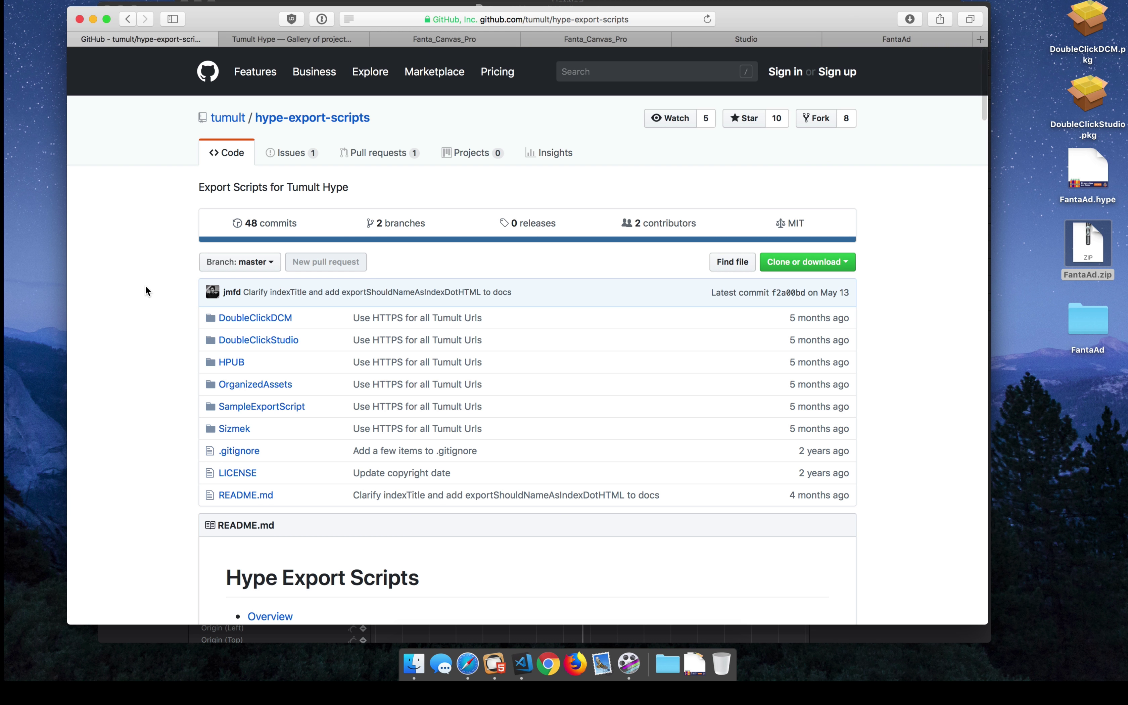